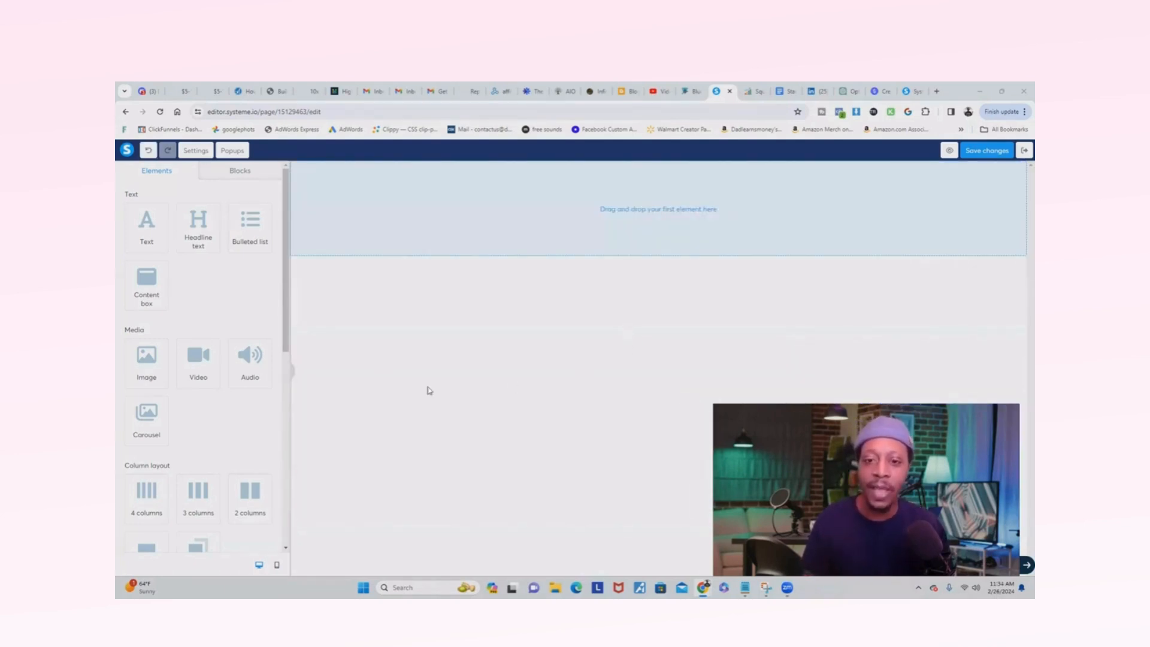
# - In mobile view, add an image element, upload the file Simple Profile Photo Instagram Post (2), and insert it as the image
pyautogui.click(276, 564)
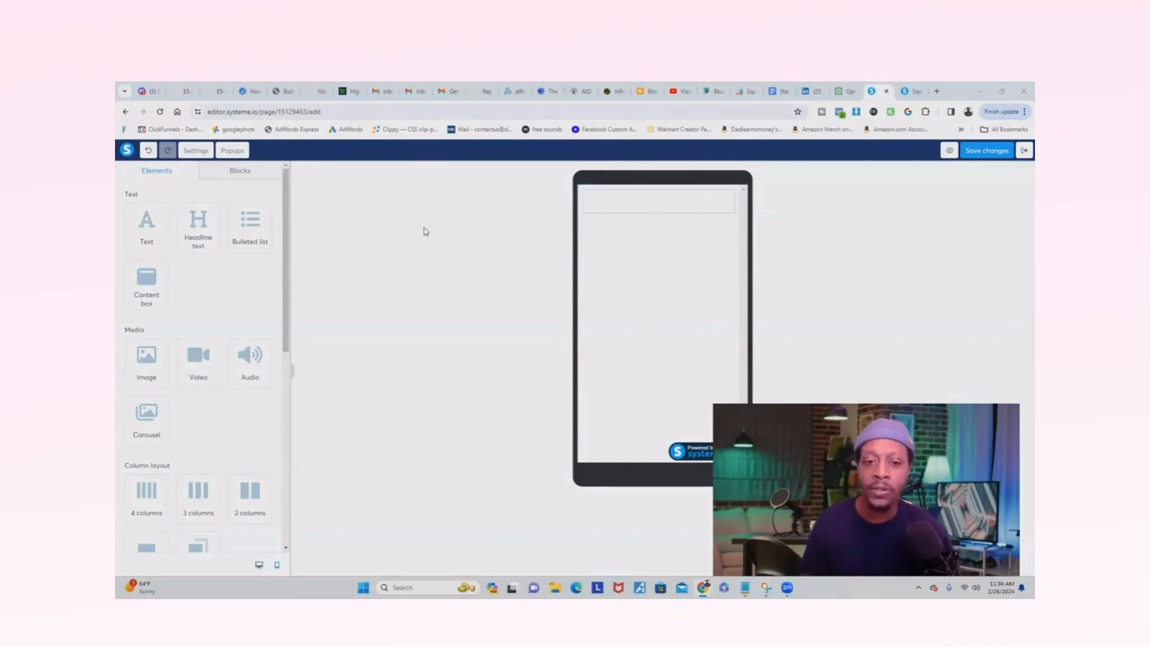
pyautogui.click(150, 362)
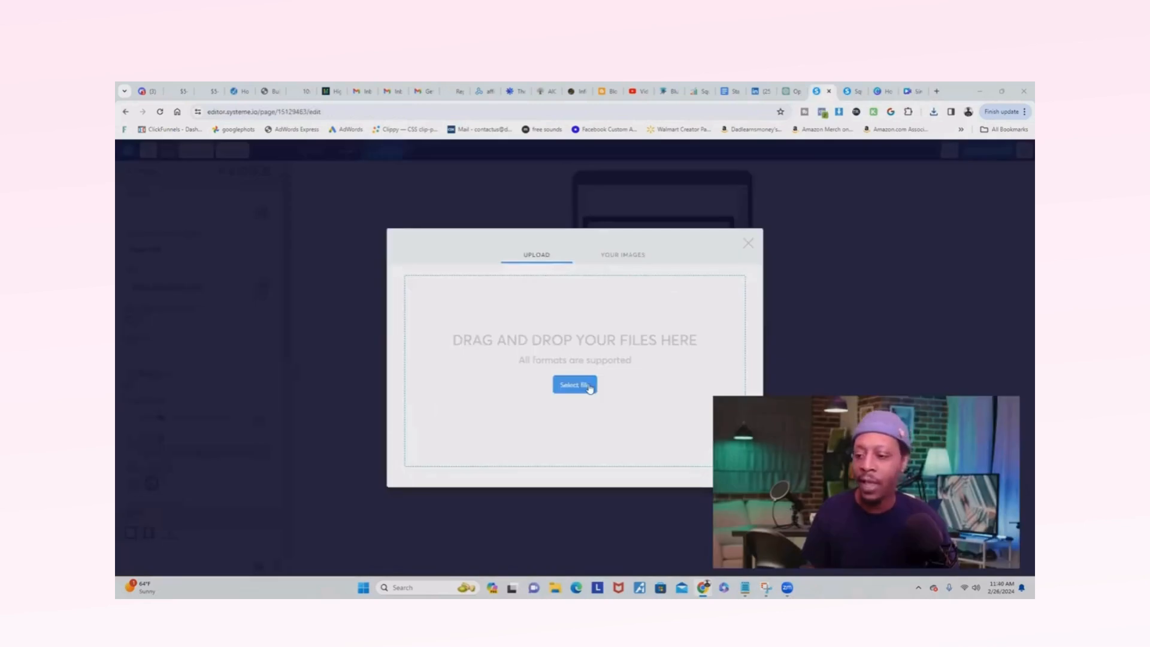
pyautogui.click(590, 387)
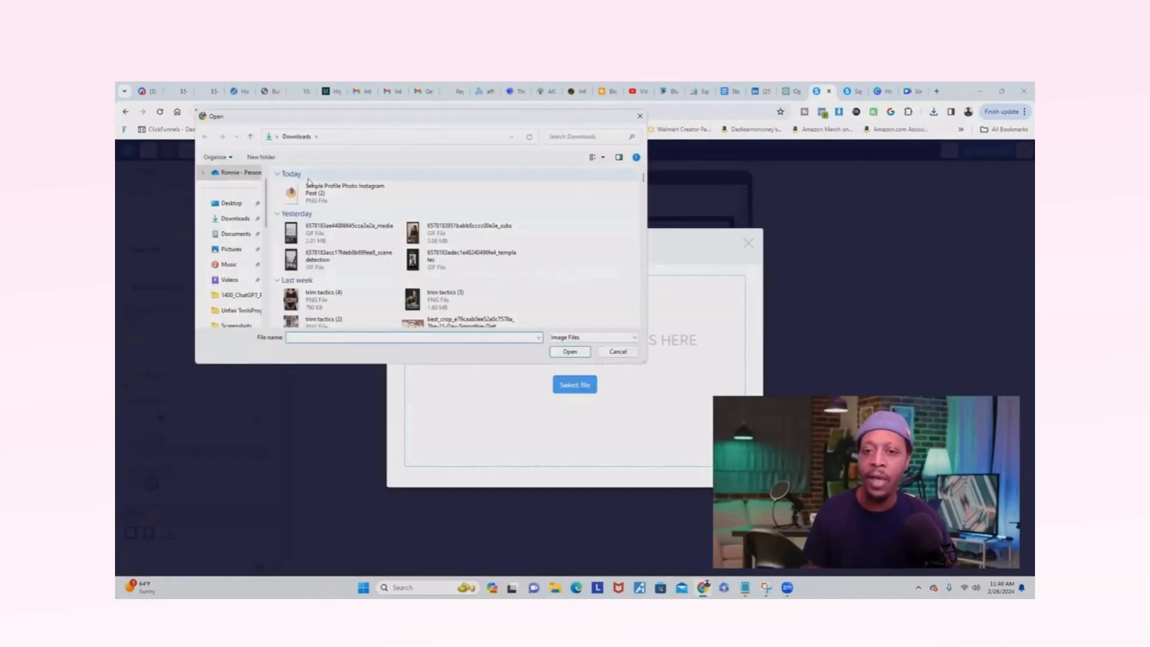
pyautogui.click(344, 192)
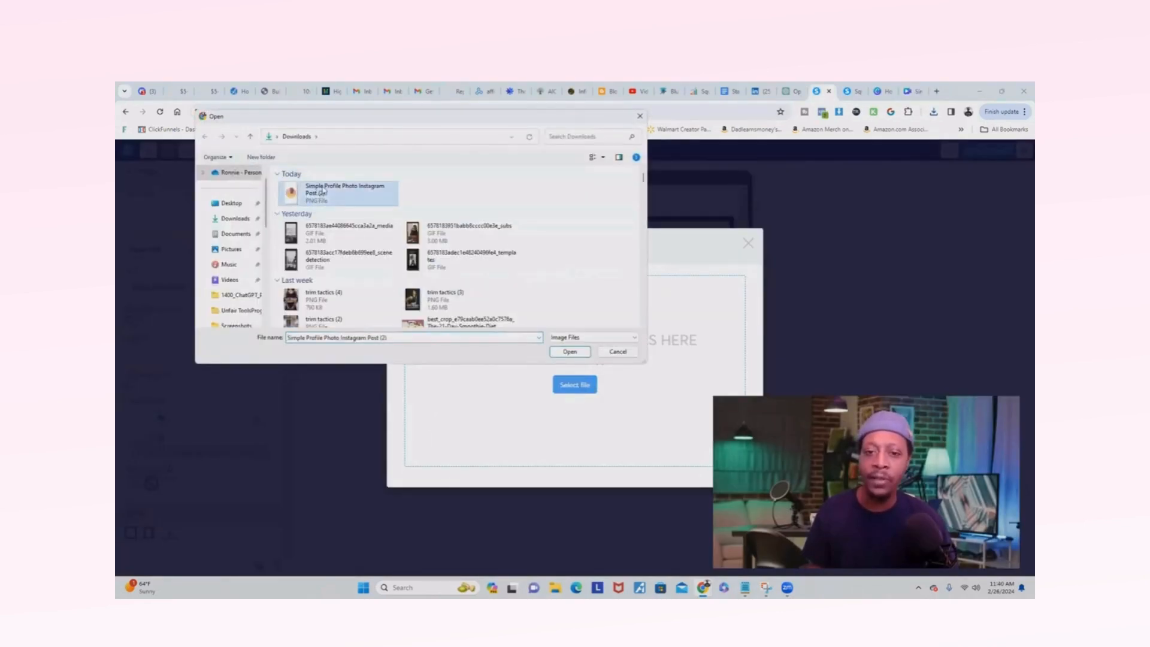
pyautogui.click(570, 352)
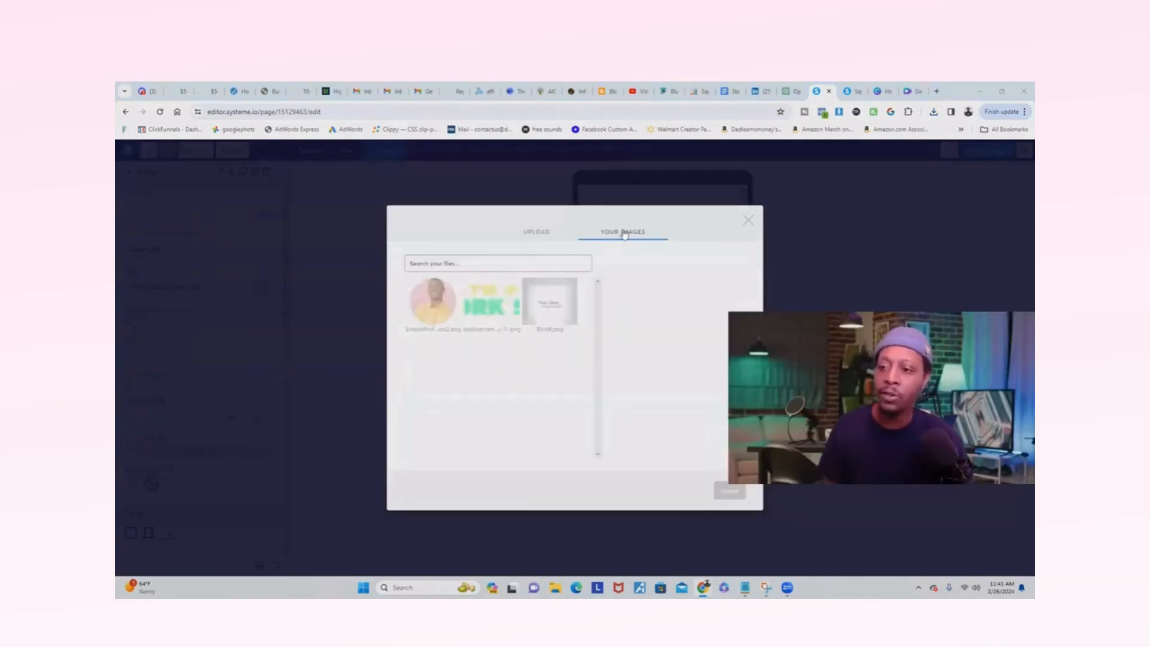
pyautogui.click(429, 302)
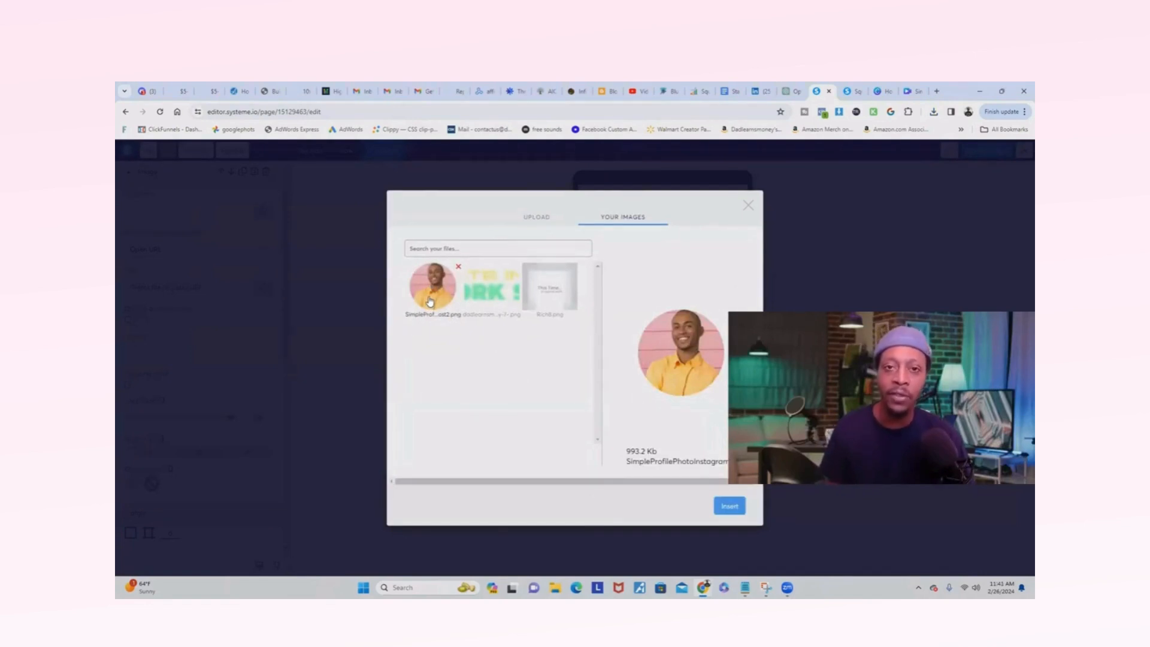
pyautogui.click(729, 511)
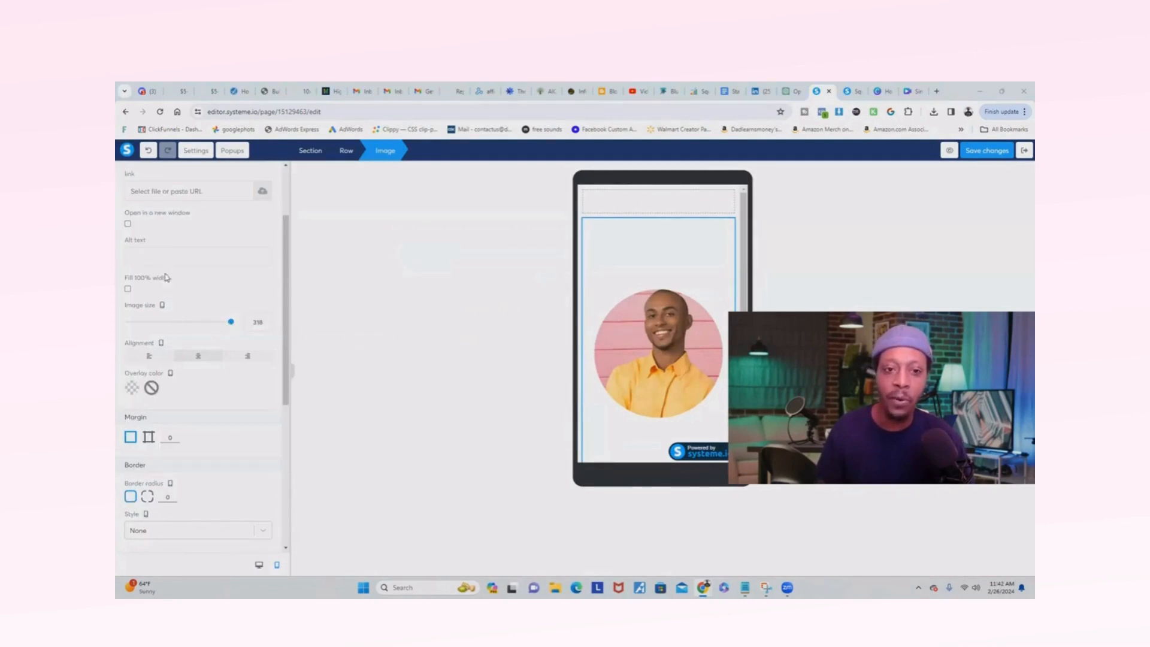
# - Reduce the image size of the profile photo to about 152
pyautogui.scroll(2, 162, 281)
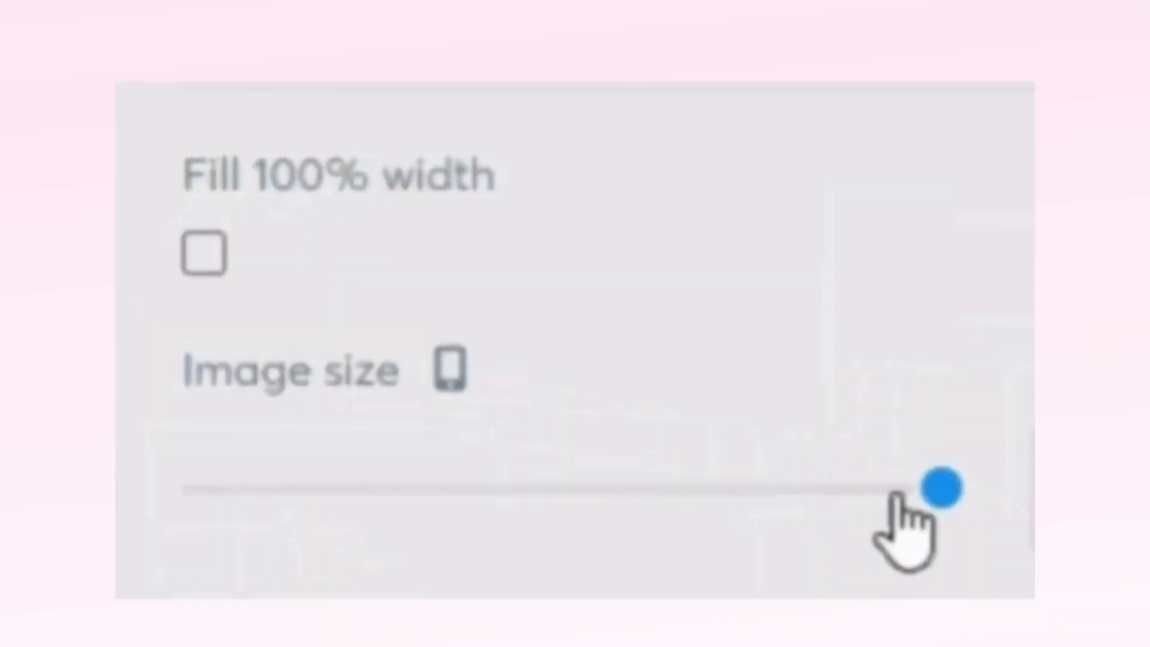
pyautogui.moveTo(945, 486); pyautogui.dragTo(560, 490)
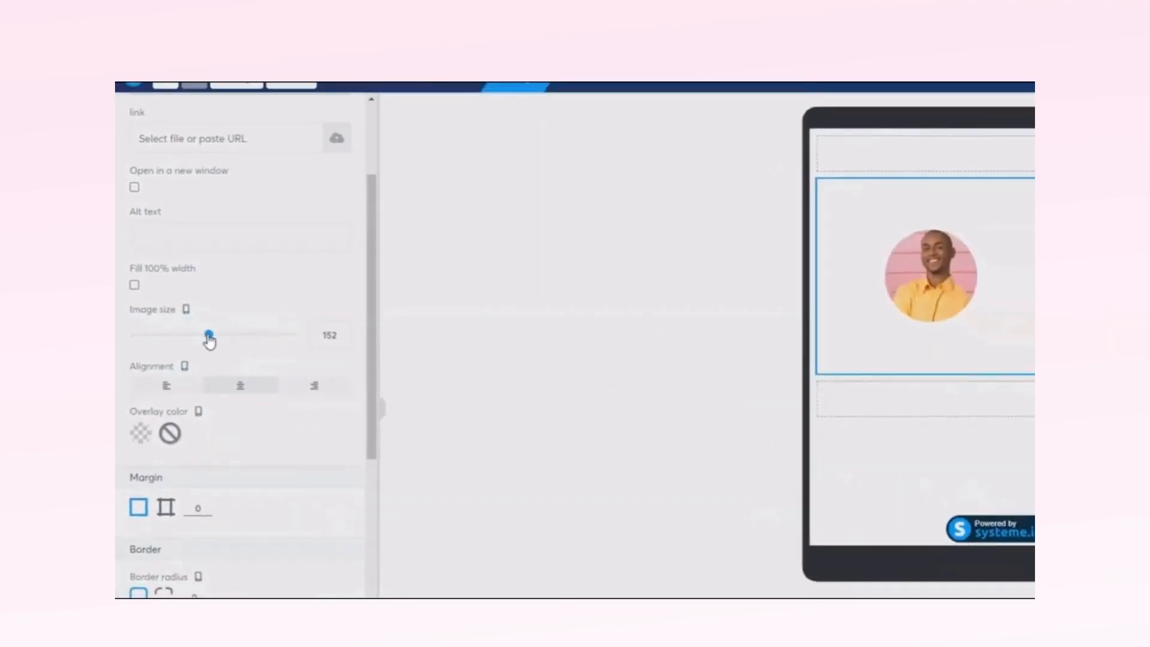
pyautogui.click(666, 174)
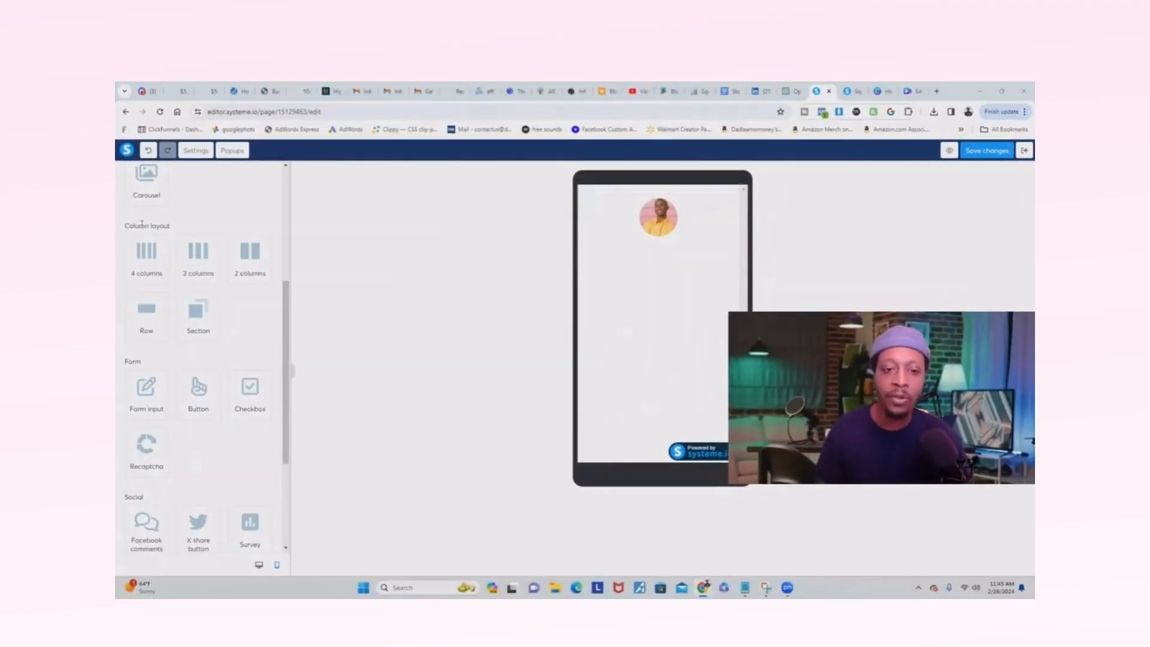
# - Add an empty row directly beneath the profile photo
pyautogui.scroll(2, 241, 198)
pyautogui.scroll(2, 241, 198)
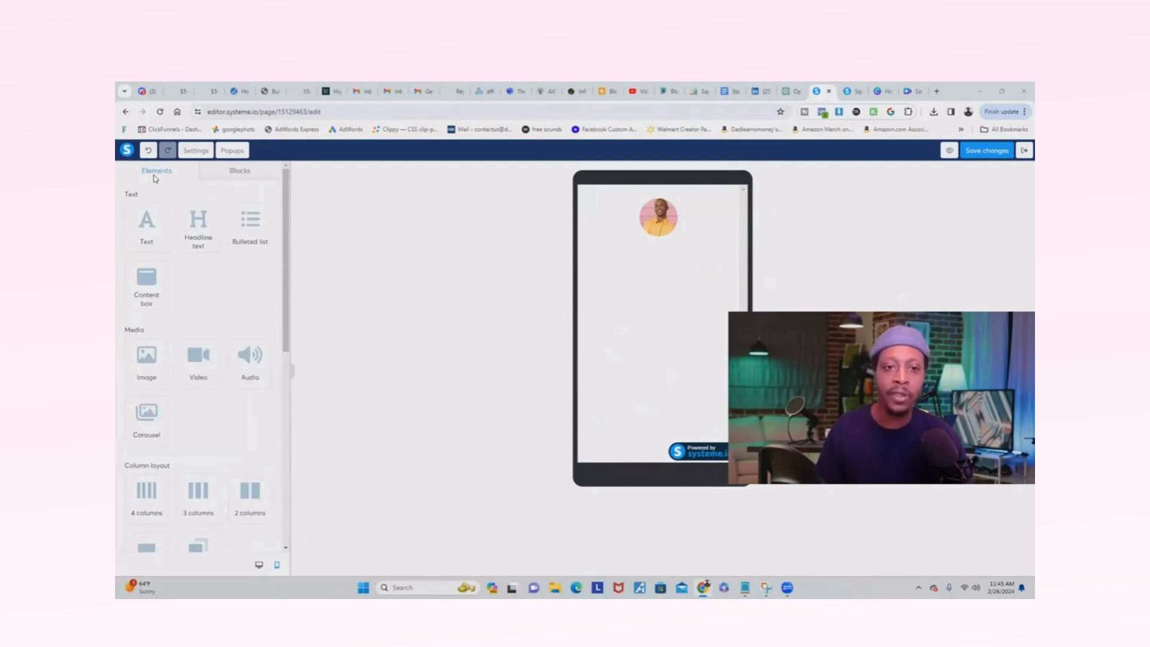
pyautogui.scroll(-2, 184, 254)
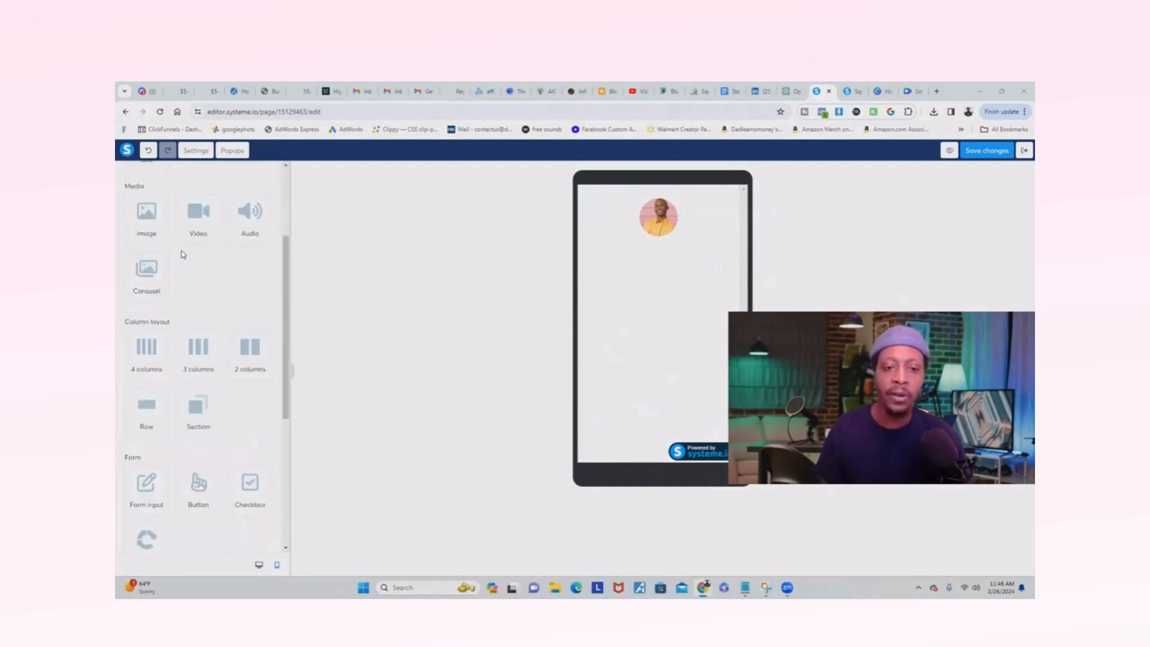
pyautogui.scroll(-3, 180, 263)
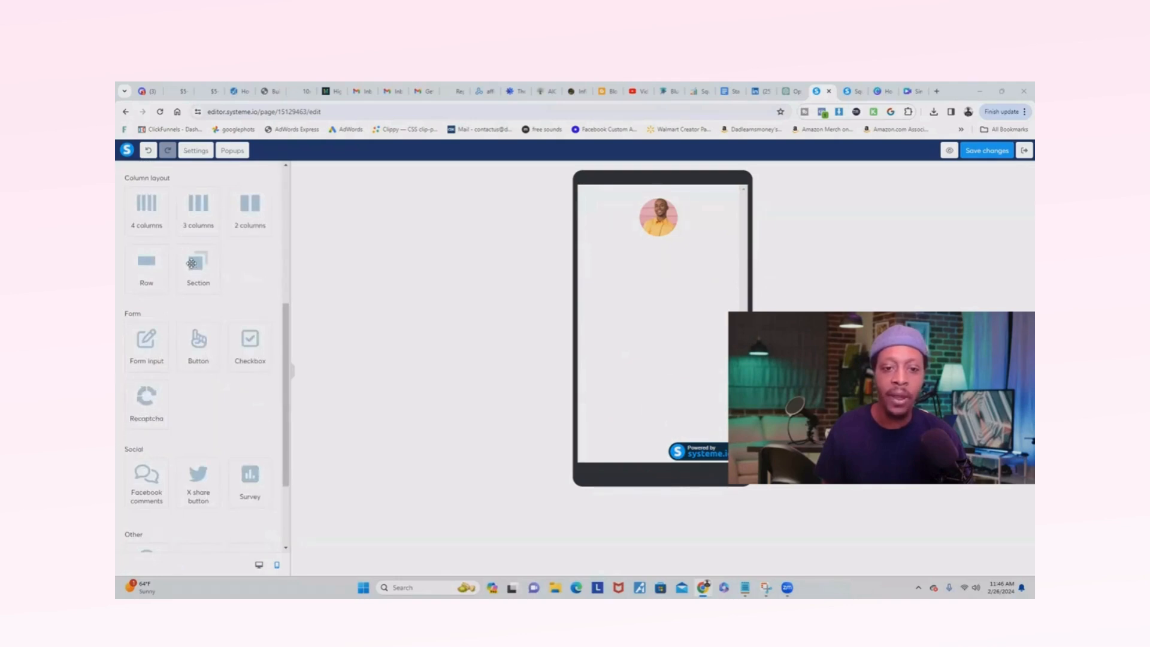
pyautogui.scroll(2, 147, 359)
pyautogui.moveTo(146, 357); pyautogui.dragTo(715, 265)
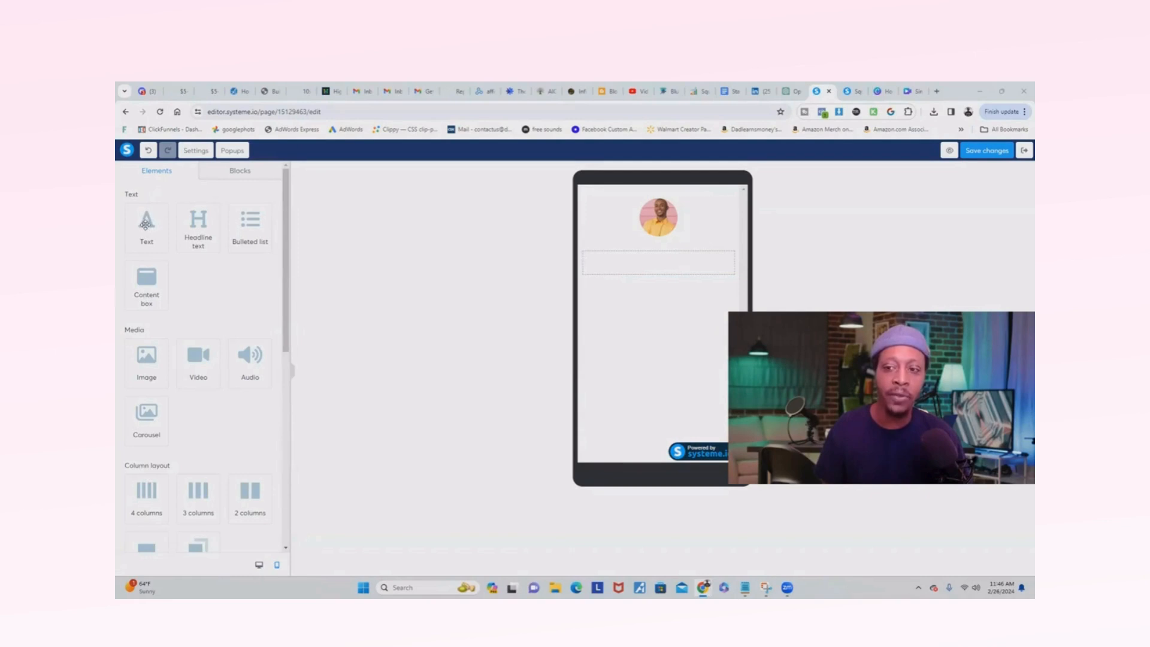
pyautogui.moveTo(147, 229); pyautogui.dragTo(626, 282)
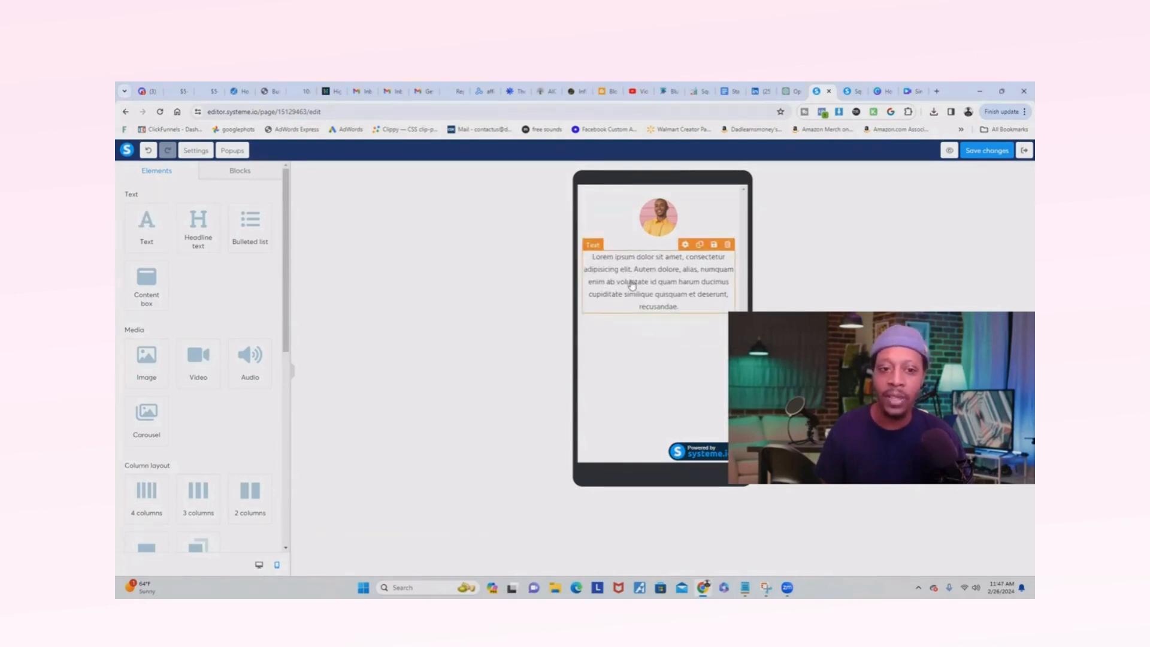
pyautogui.click(726, 246)
pyautogui.click(617, 172)
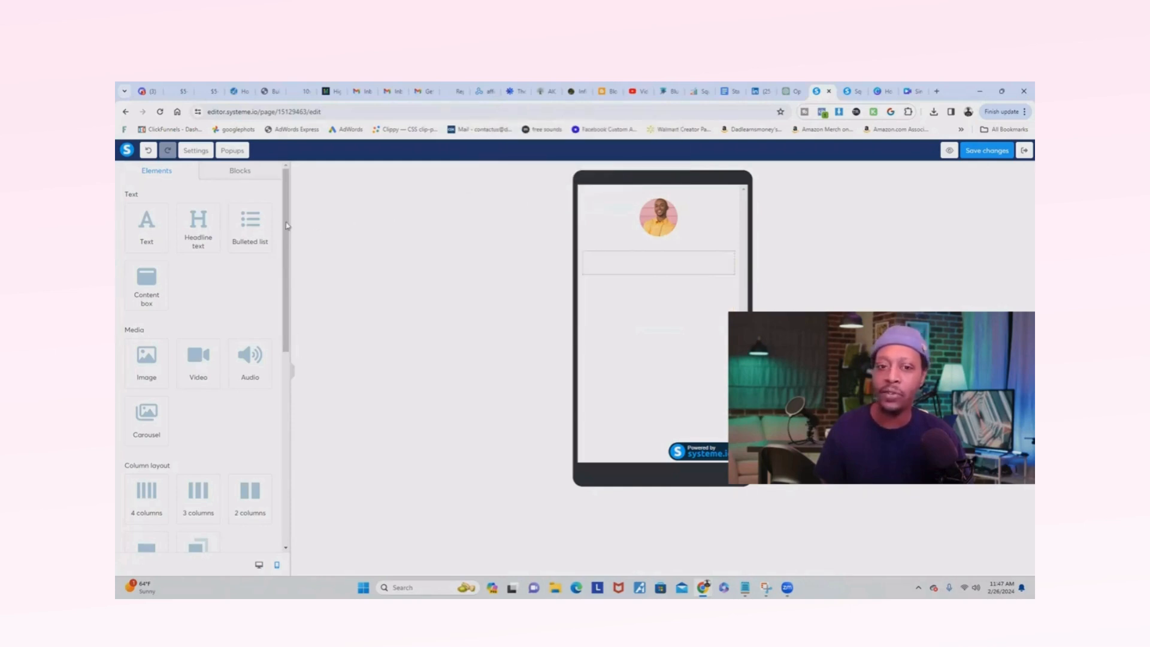
# - Add a headline text element directly beneath the profile photo and delete the leftover empty row below it
pyautogui.click(198, 231)
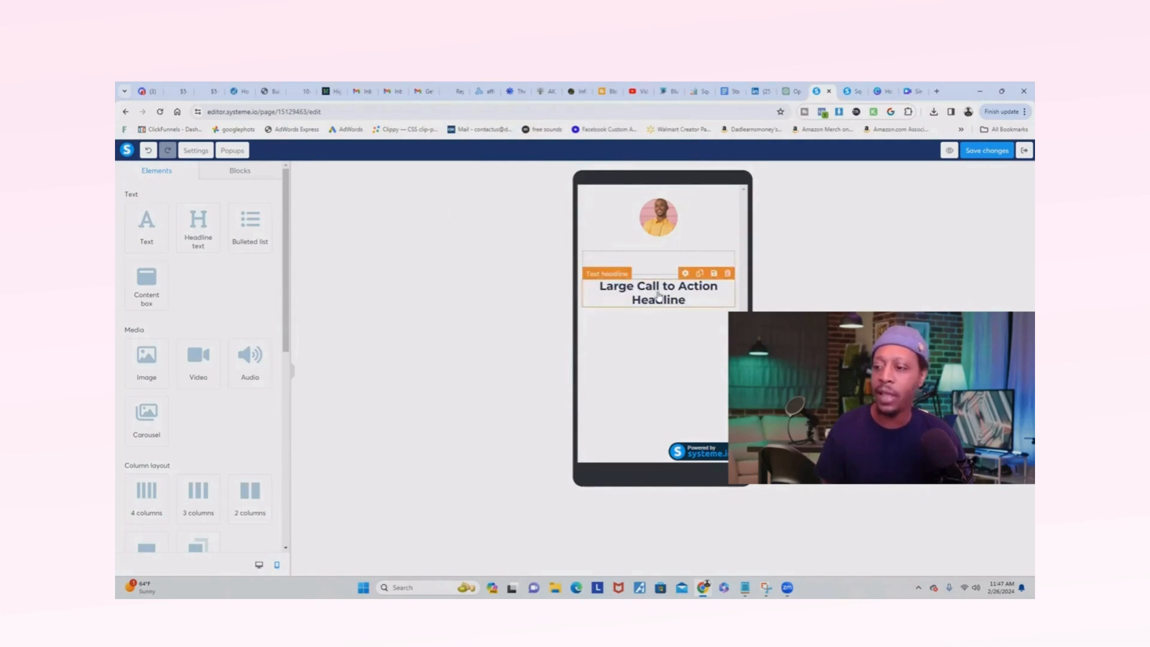
pyautogui.moveTo(658, 295); pyautogui.dragTo(683, 252)
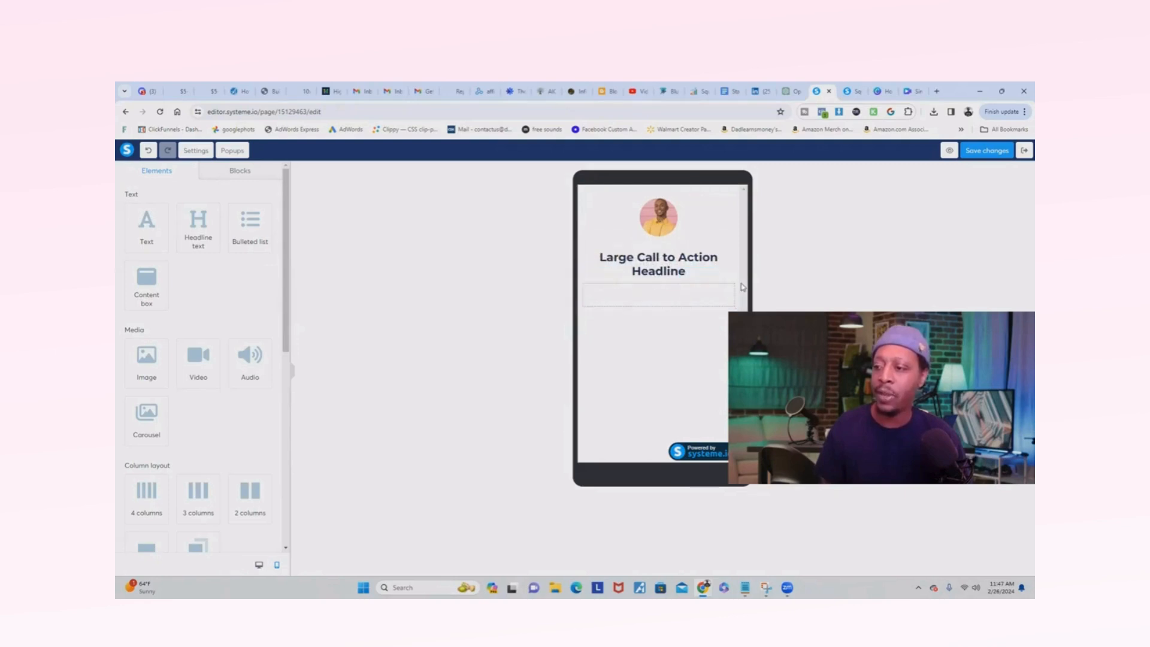
pyautogui.click(730, 275)
pyautogui.click(617, 168)
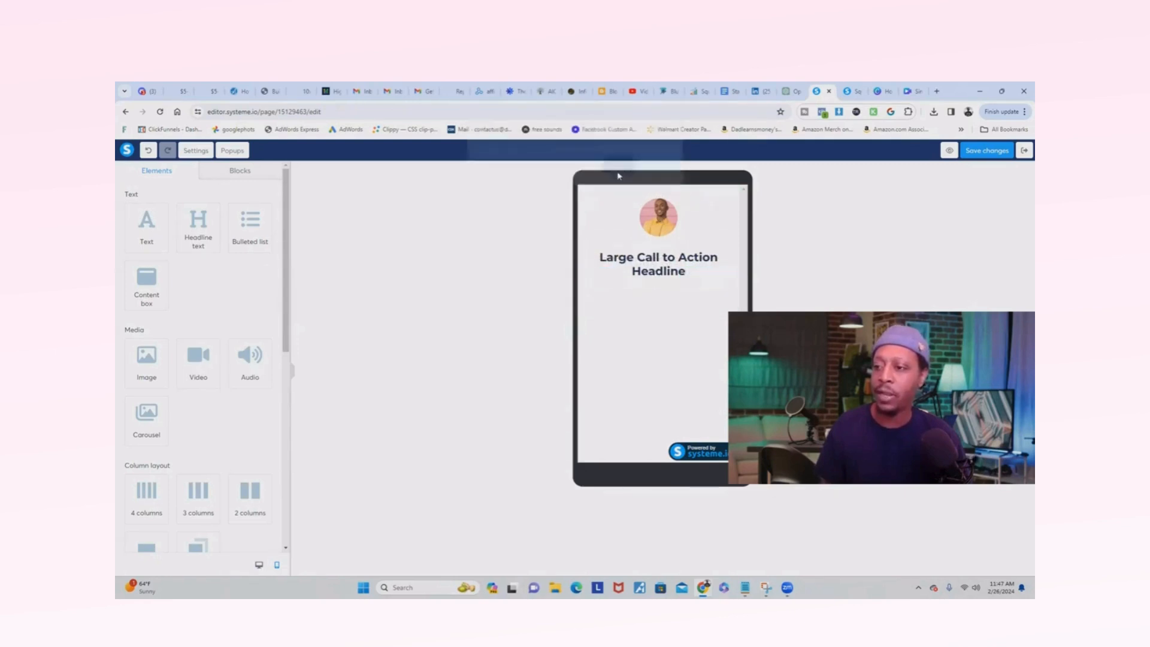
# - Replace the placeholder headline text beneath the photo with "Dadlearnsmoney"
pyautogui.tripleClick(664, 264)
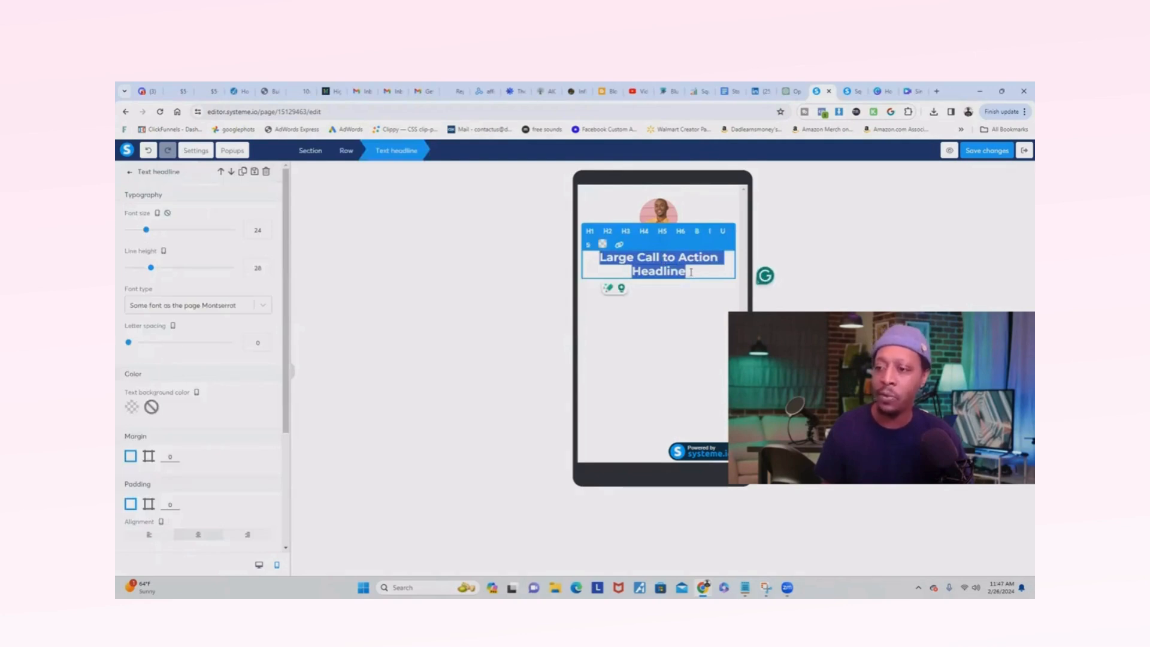
pyautogui.write('dal')
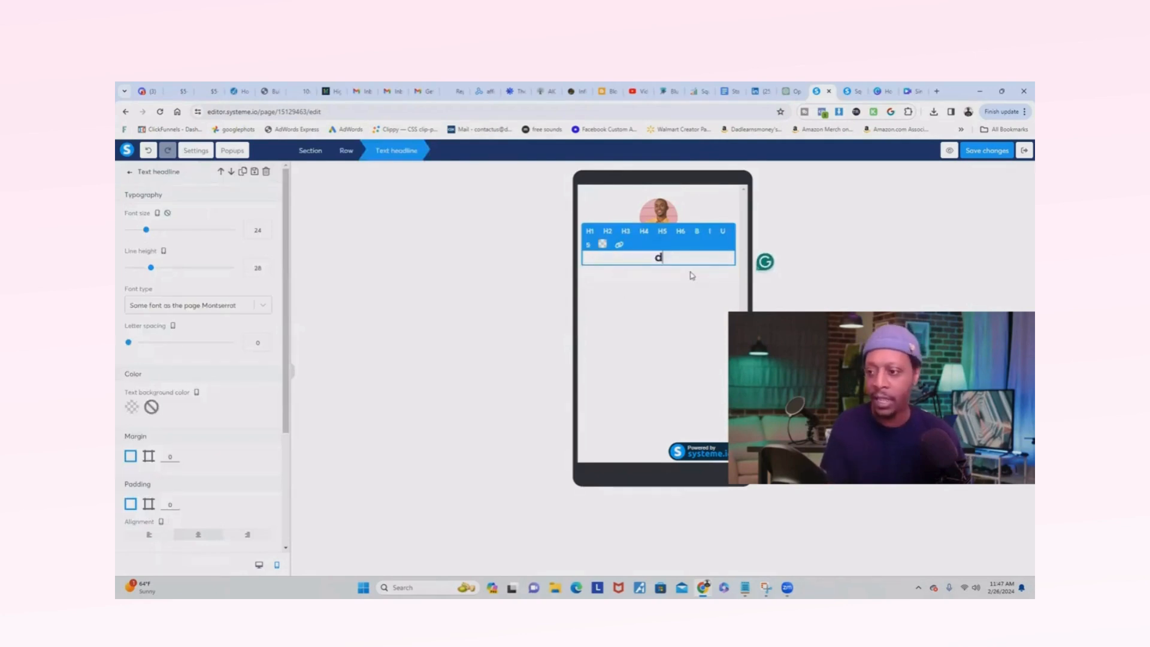
pyautogui.press('BackSpace')
pyautogui.press('BackSpace')
pyautogui.press('BackSpace')
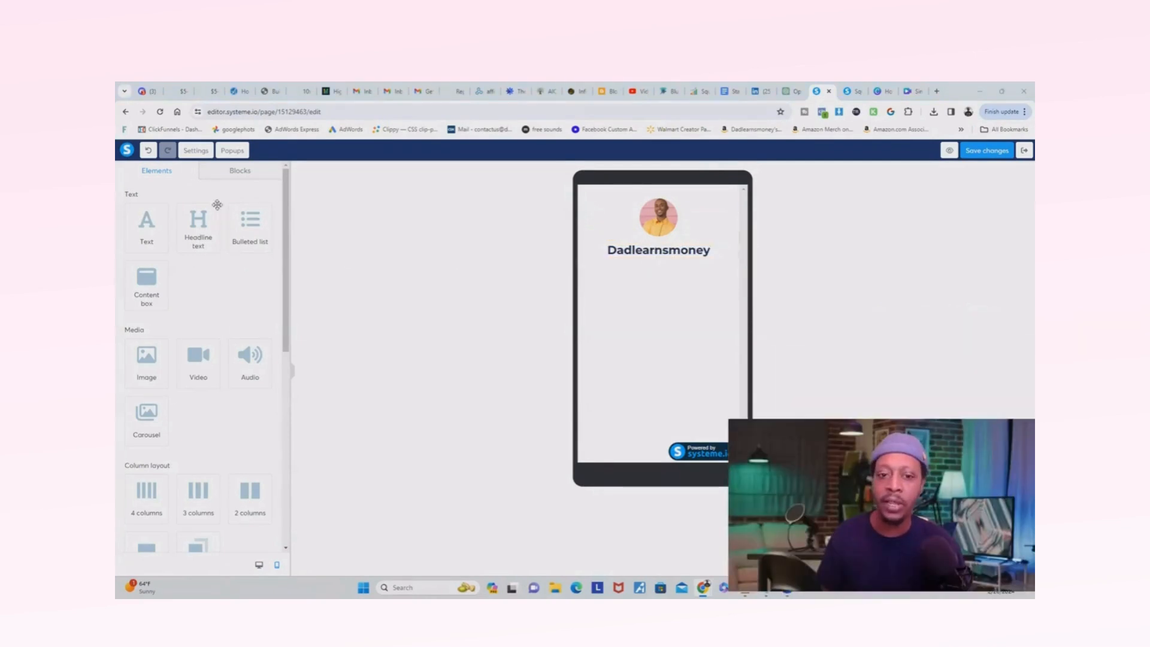
# - Add a second headline reading "Digital Marketer" beneath the first one and set its font size to 16
pyautogui.click(198, 235)
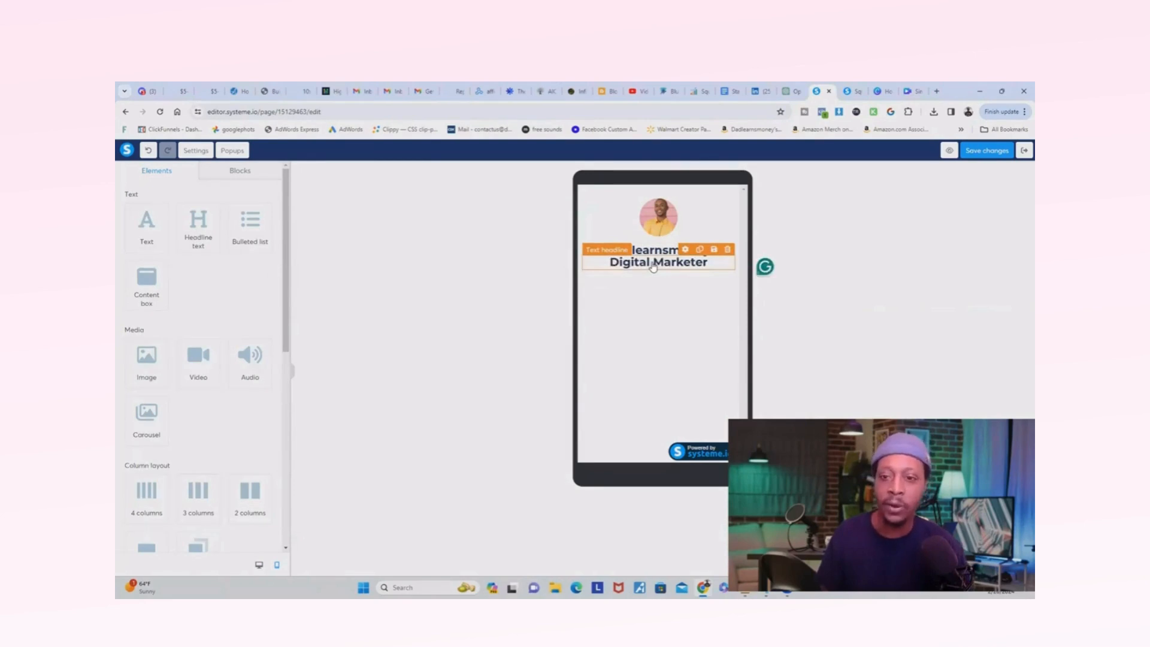
pyautogui.click(653, 266)
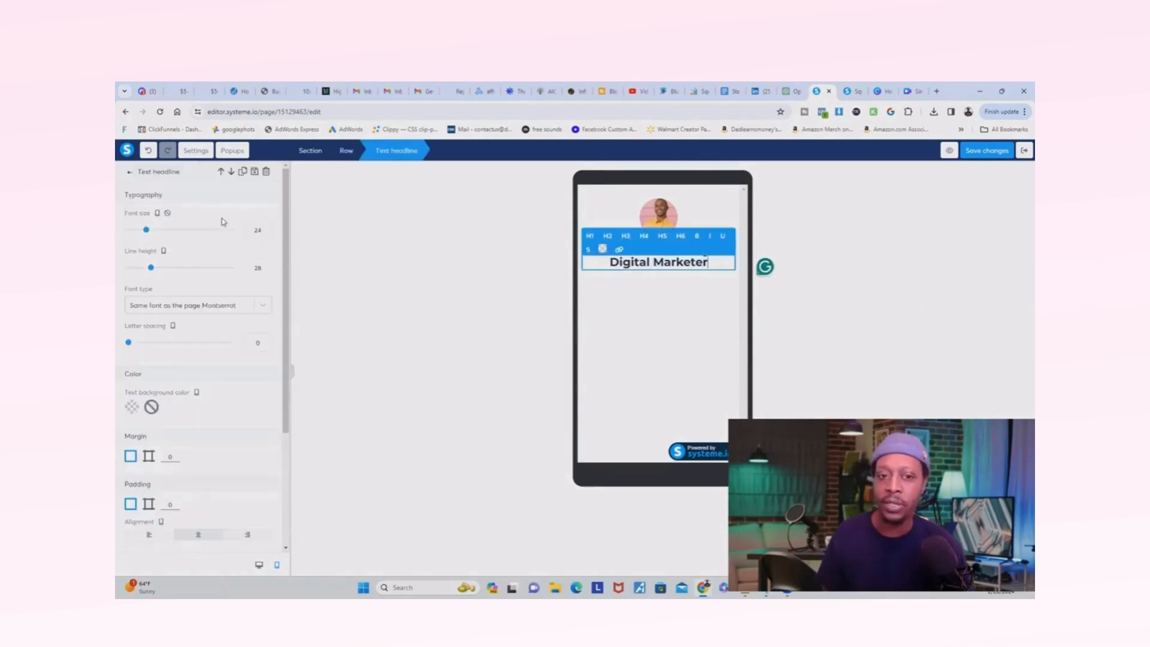
pyautogui.moveTo(146, 232); pyautogui.dragTo(139, 232)
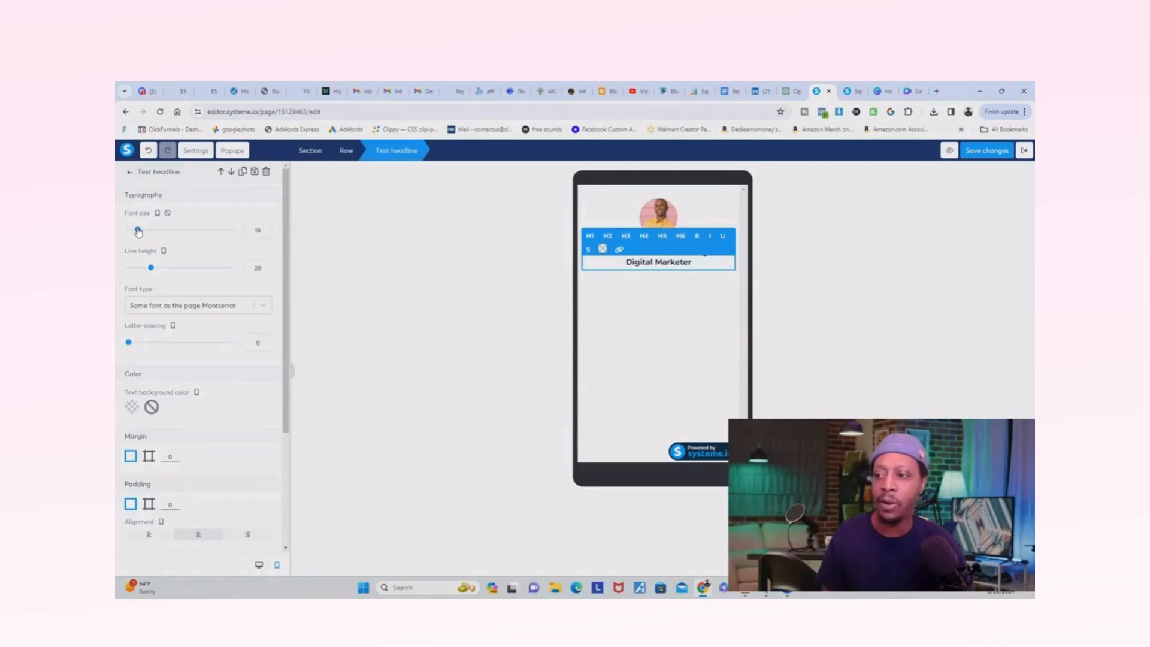
pyautogui.click(701, 309)
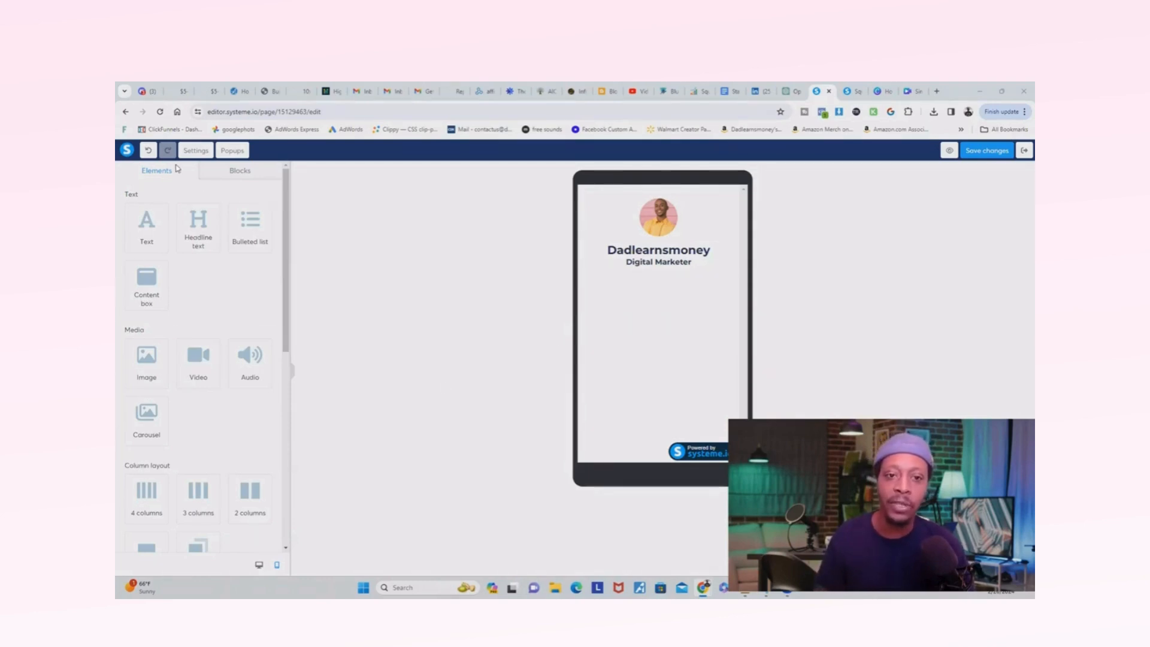
# - Give the section containing the profile photo and both headlines a solid blue background color
pyautogui.click(192, 153)
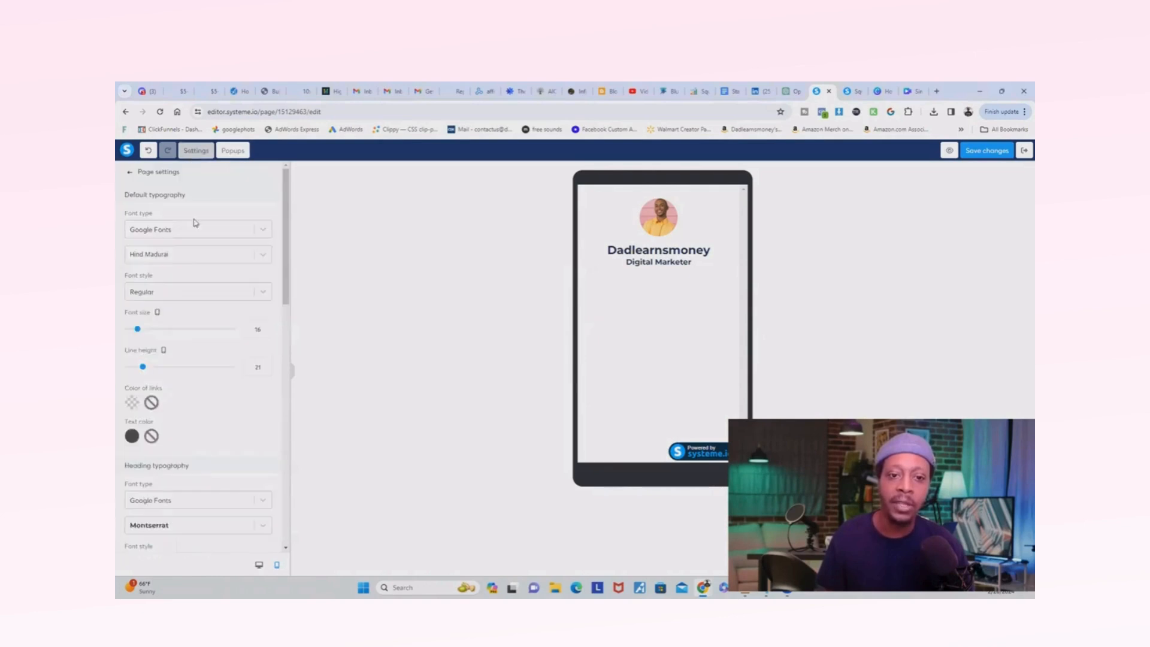
pyautogui.scroll(-3, 166, 336)
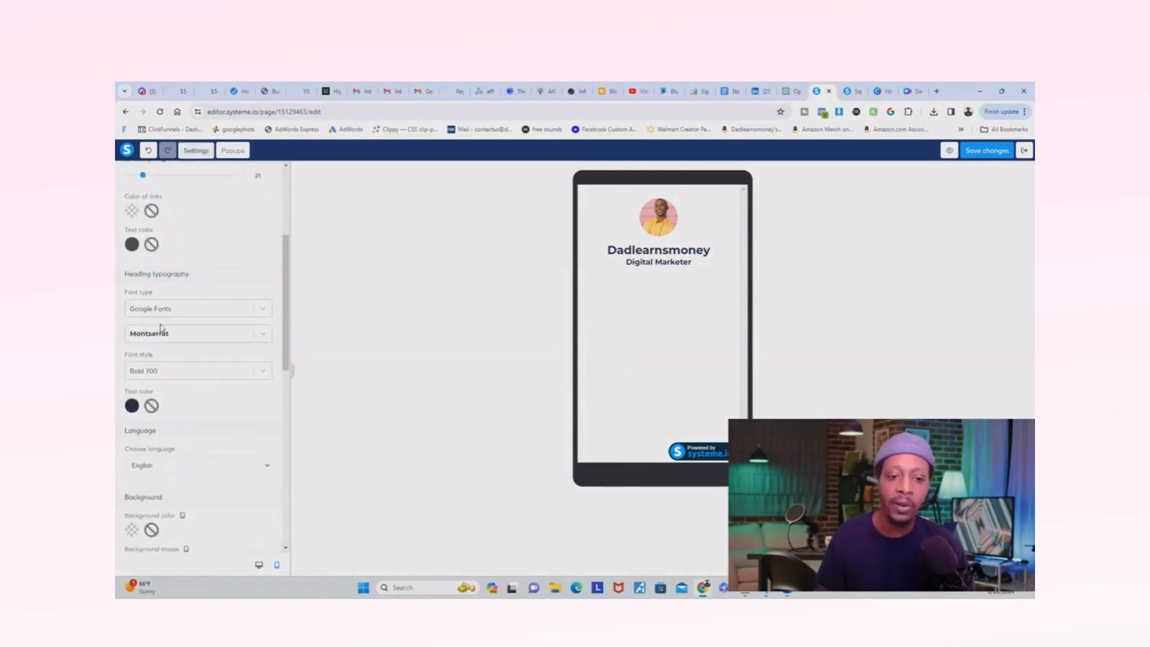
pyautogui.scroll(-5, 151, 390)
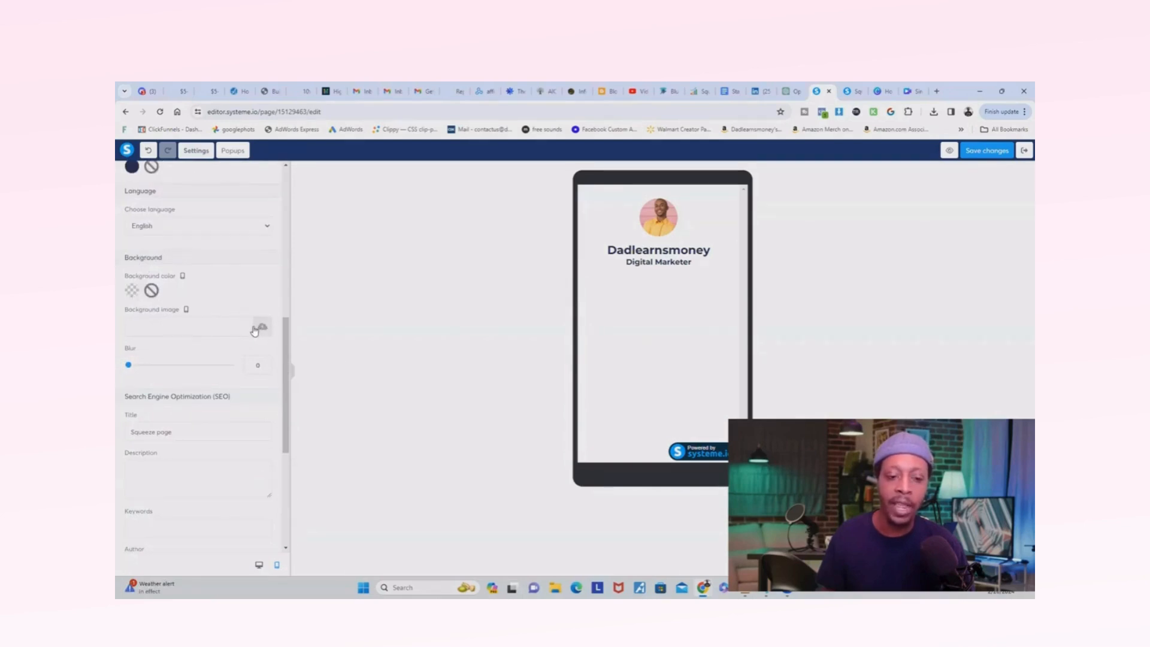
pyautogui.click(133, 291)
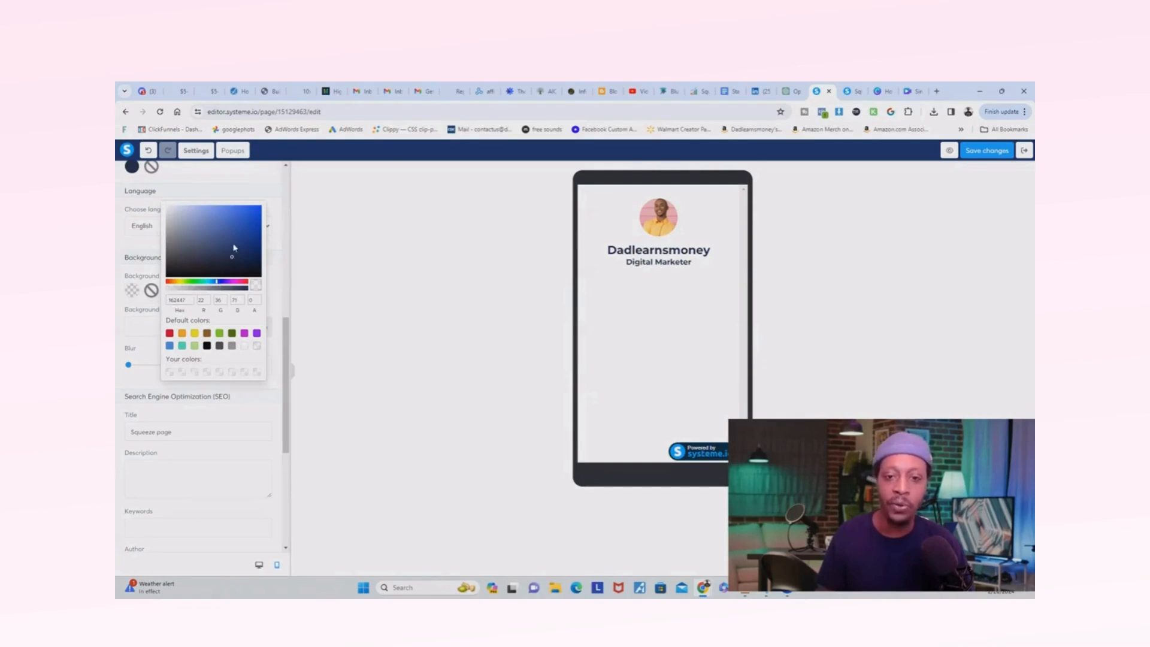
pyautogui.click(633, 231)
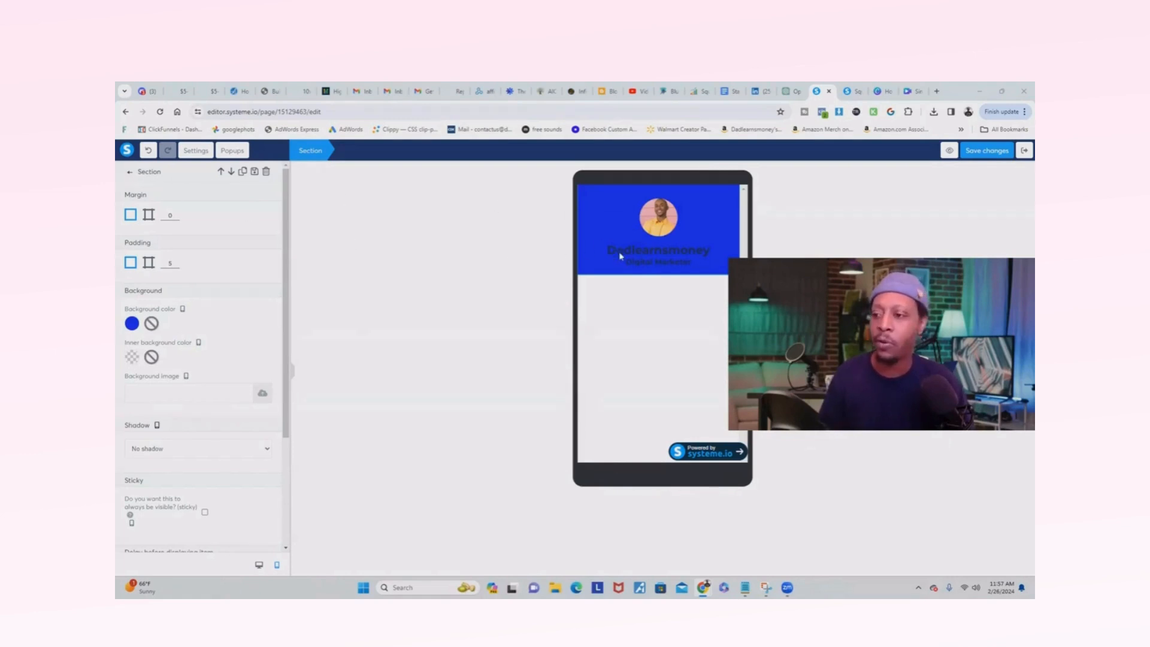
pyautogui.click(126, 170)
# - Change the text color of the Dadlearnsmoney headline to white
pyautogui.click(653, 253)
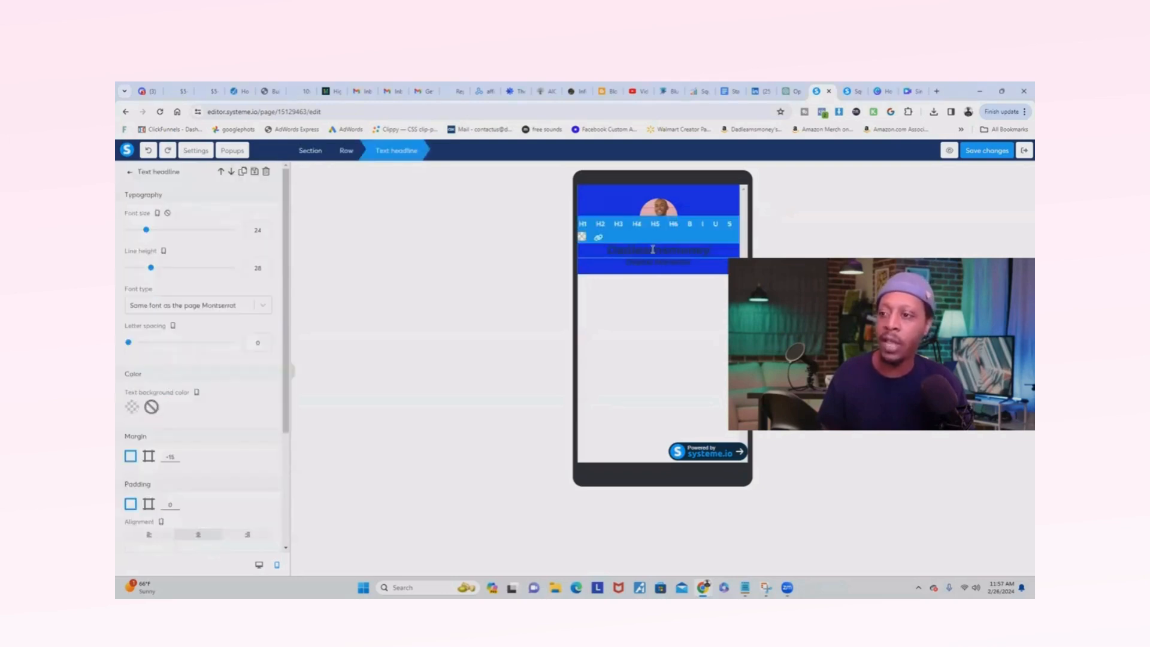
pyautogui.click(582, 237)
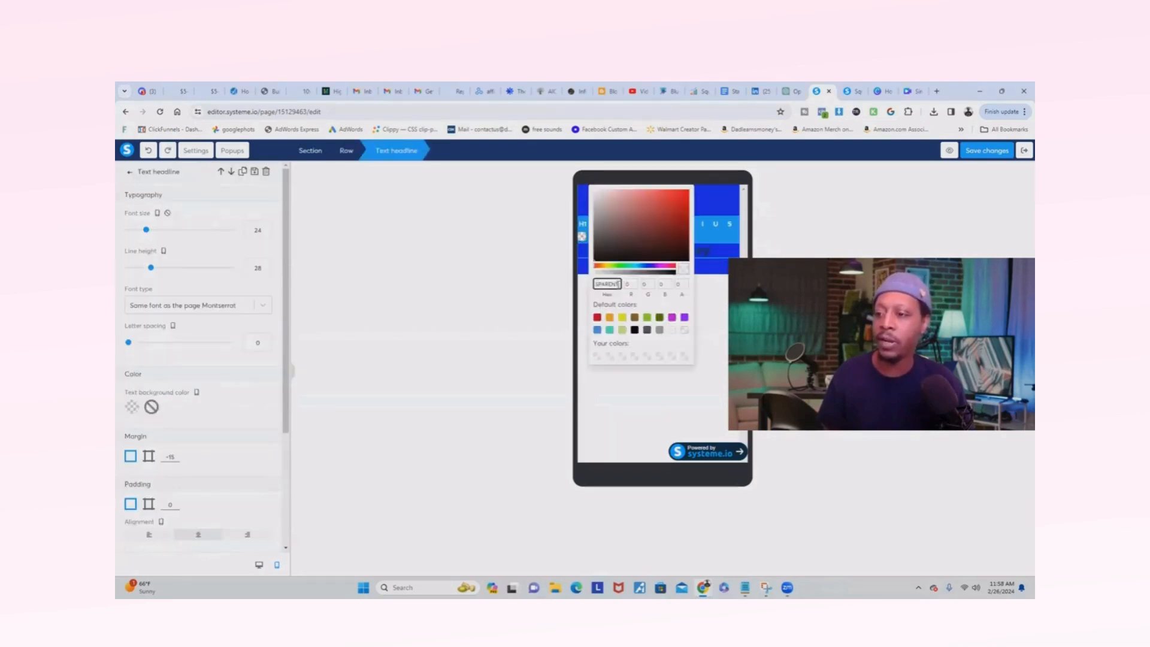
pyautogui.click(672, 332)
pyautogui.click(704, 337)
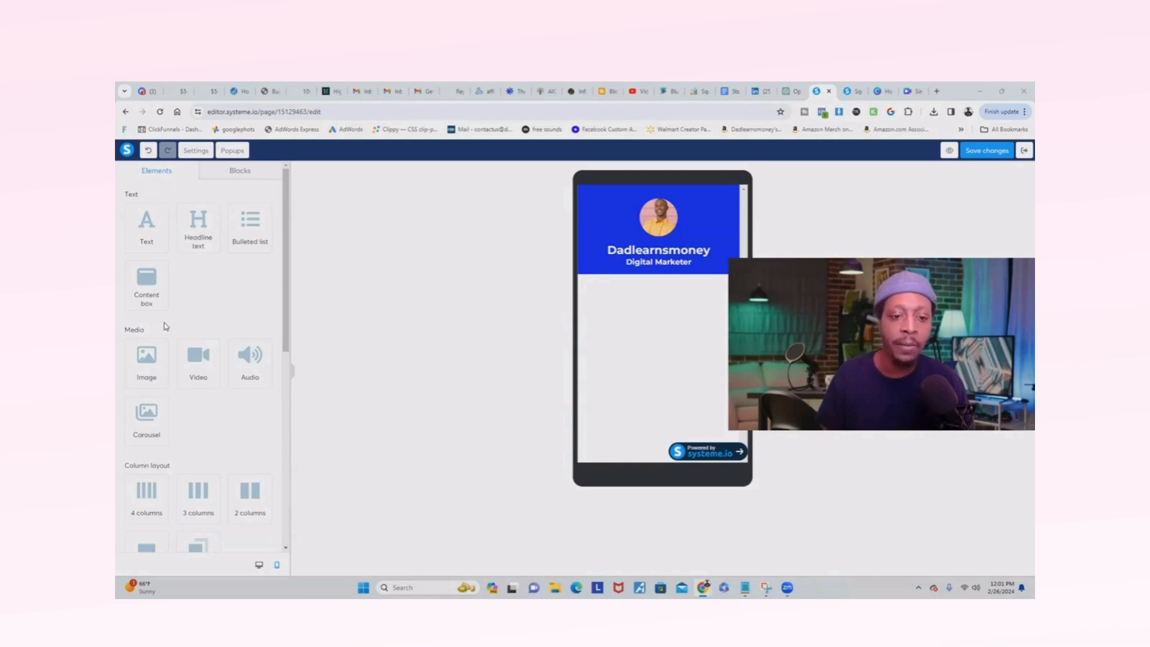
# - Add a button element beneath the Digital Marketer headline in the blue section
pyautogui.scroll(-5, 166, 326)
pyautogui.moveTo(199, 340); pyautogui.dragTo(652, 352)
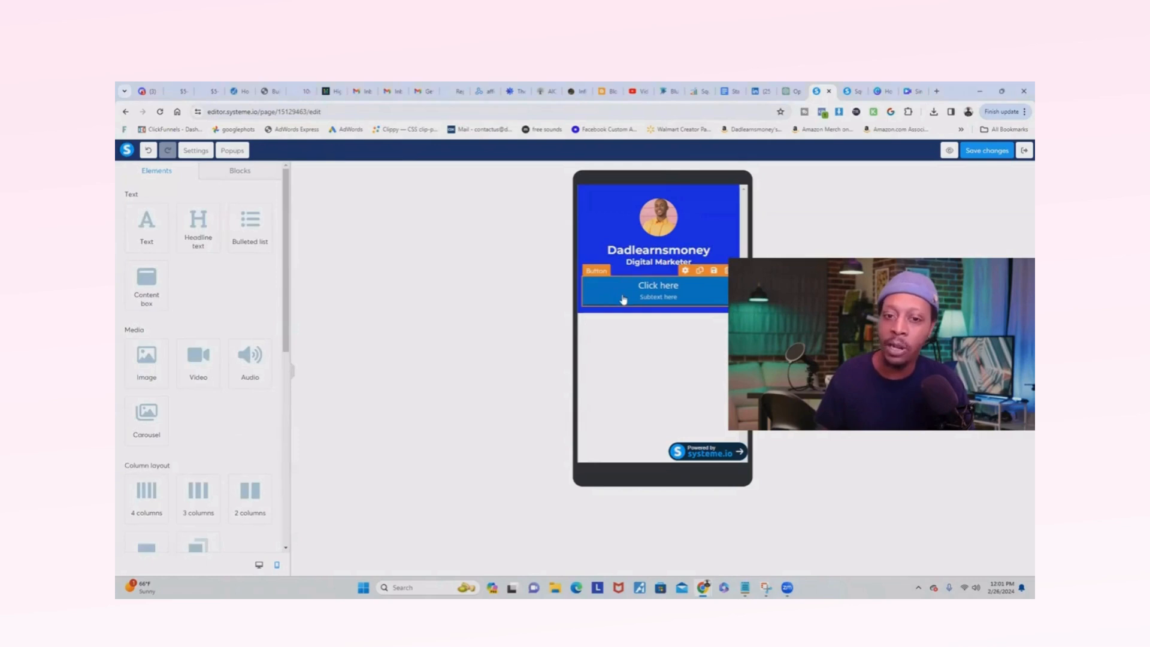
# - Set the action of the button beneath the Digital Marketer headline to Open URL
pyautogui.click(623, 298)
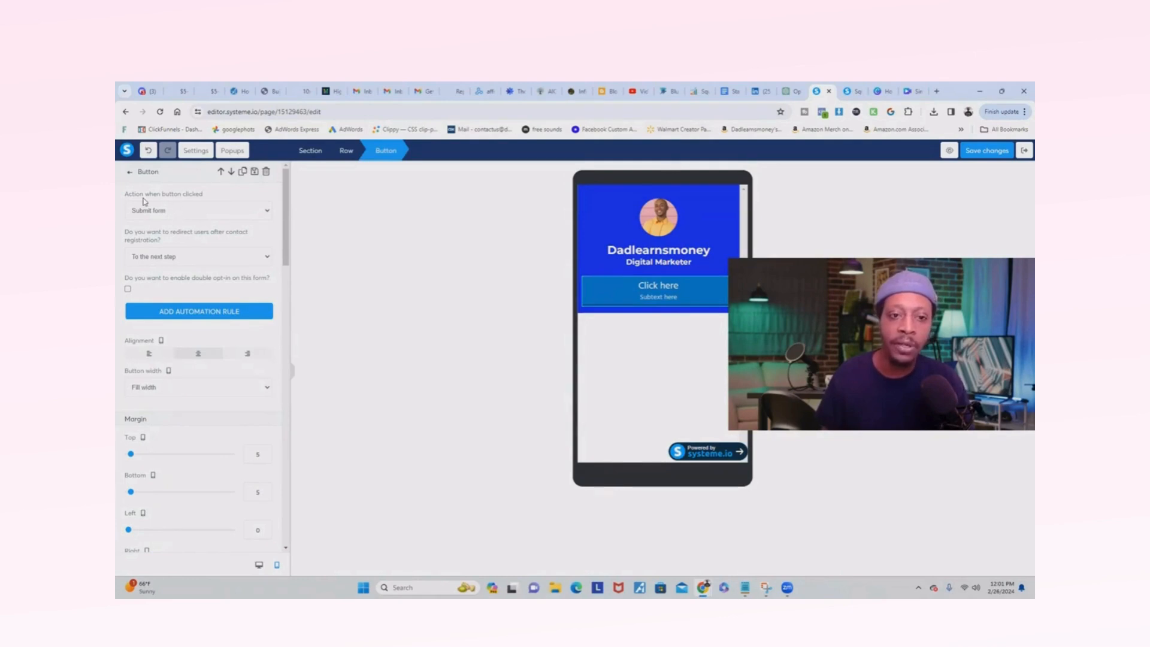
pyautogui.click(181, 211)
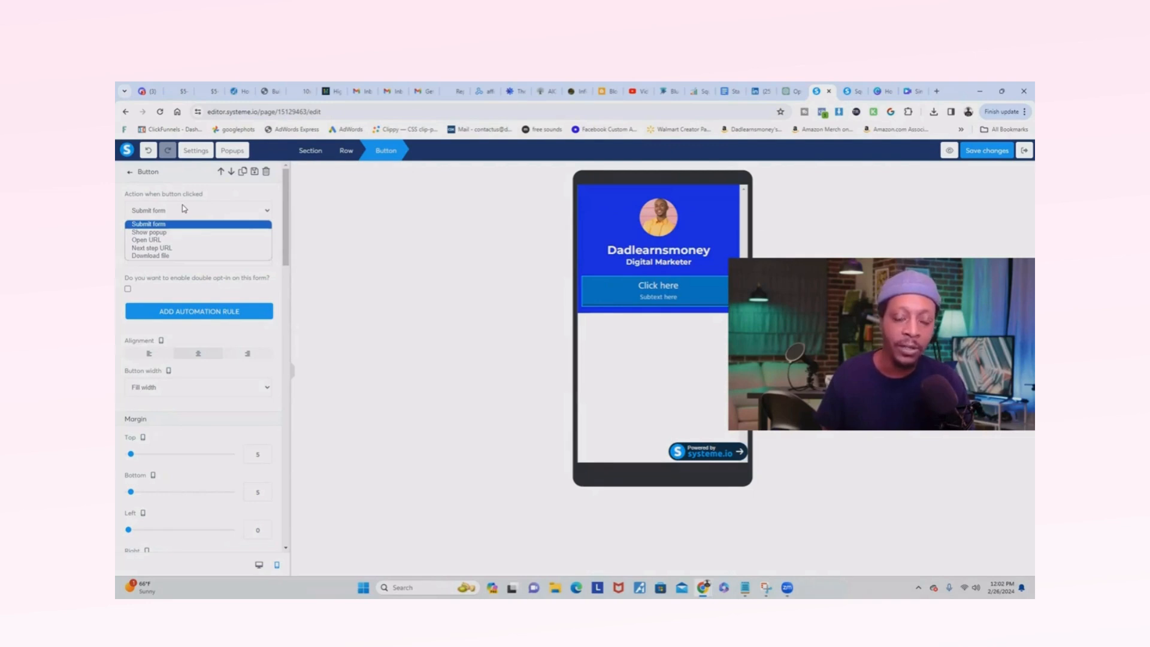
pyautogui.click(186, 244)
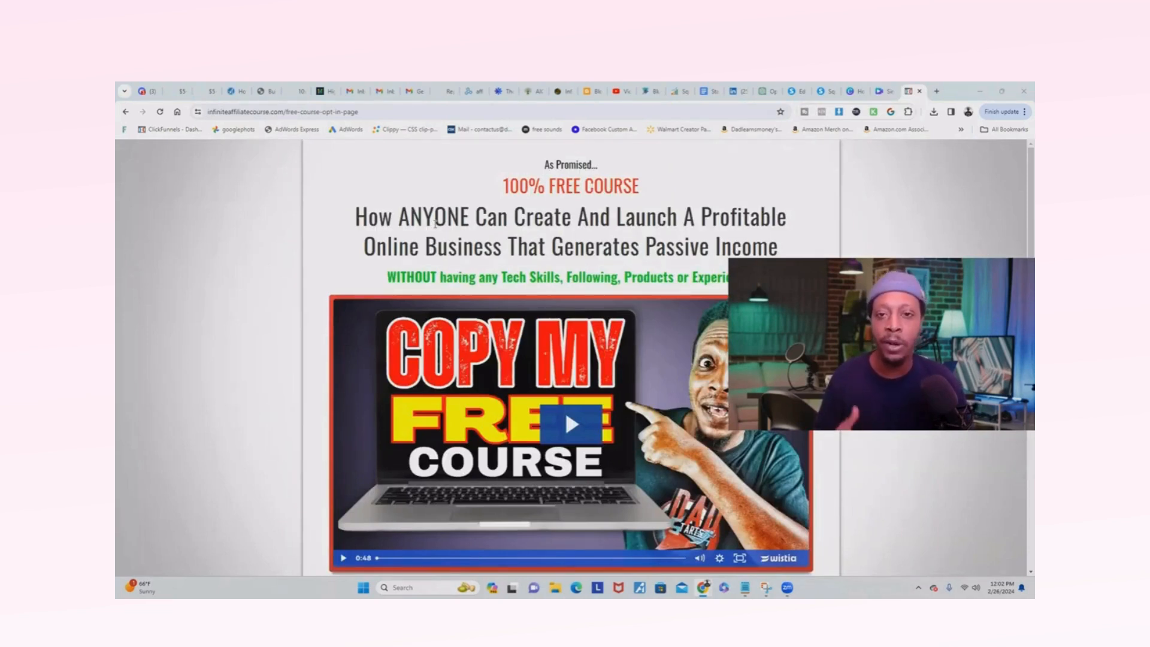
# - Copy the address infiniteaffiliatecourse.com/free-course-opt-in-page and paste it as the button's URL, set to open in a new window
pyautogui.hotkey('ctrl', 'l')
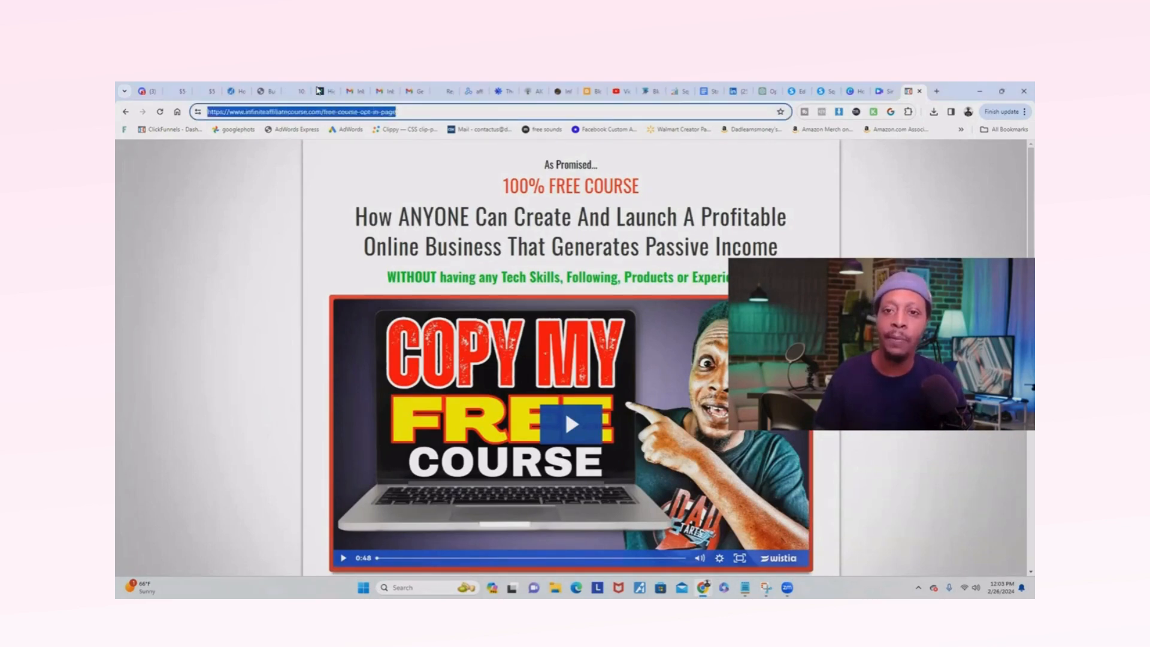
pyautogui.rightClick(311, 112)
pyautogui.click(356, 202)
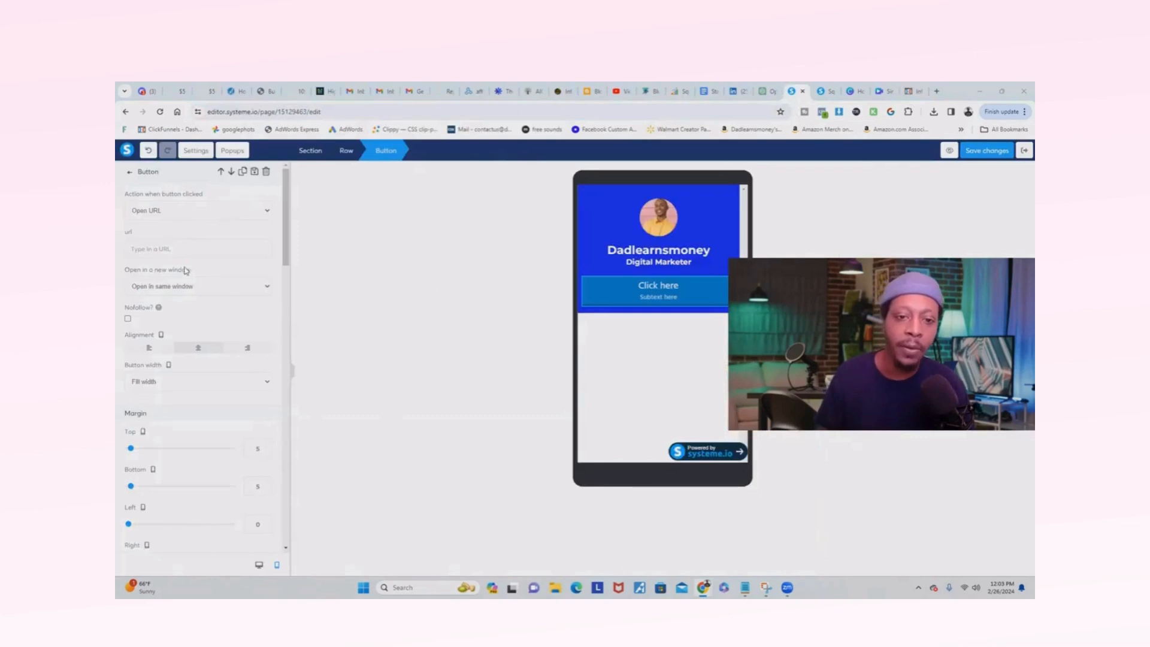
pyautogui.rightClick(159, 248)
pyautogui.click(179, 344)
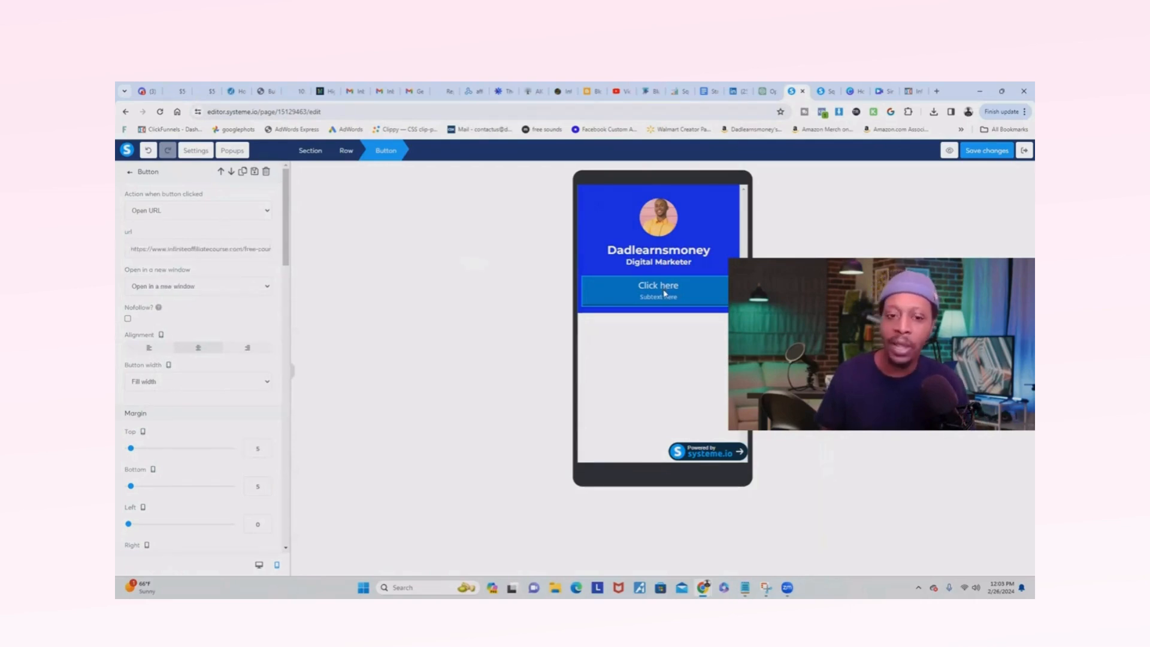
# - Change the button's text to "Get Your Free Course" and remove its subtext
pyautogui.click(664, 293)
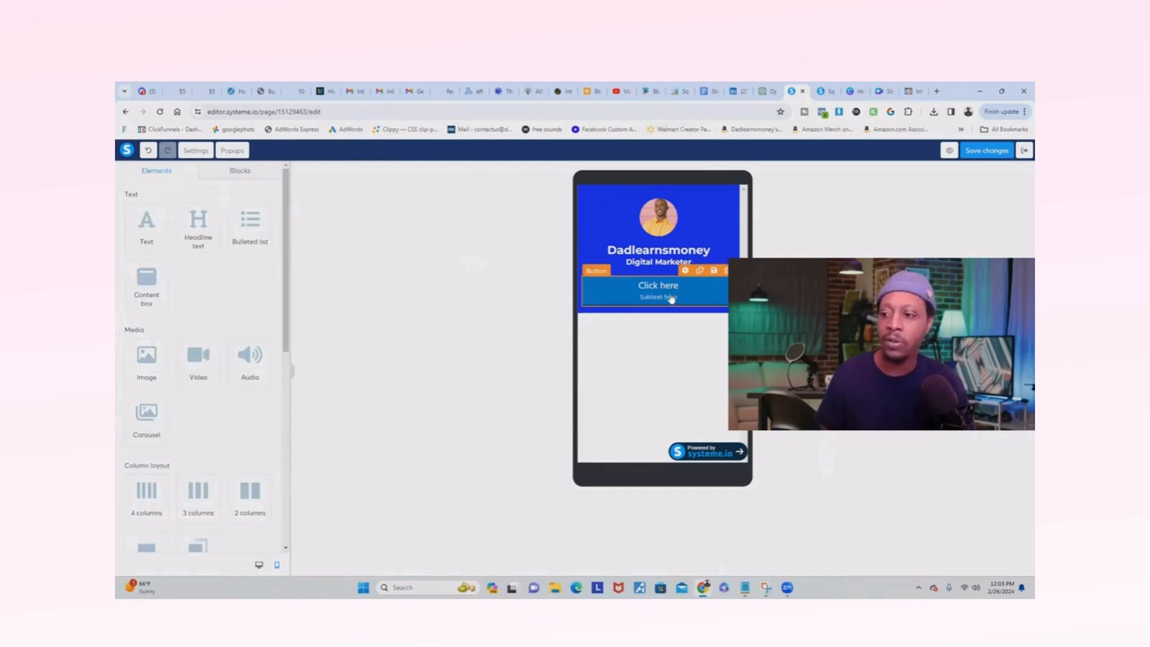
pyautogui.click(670, 295)
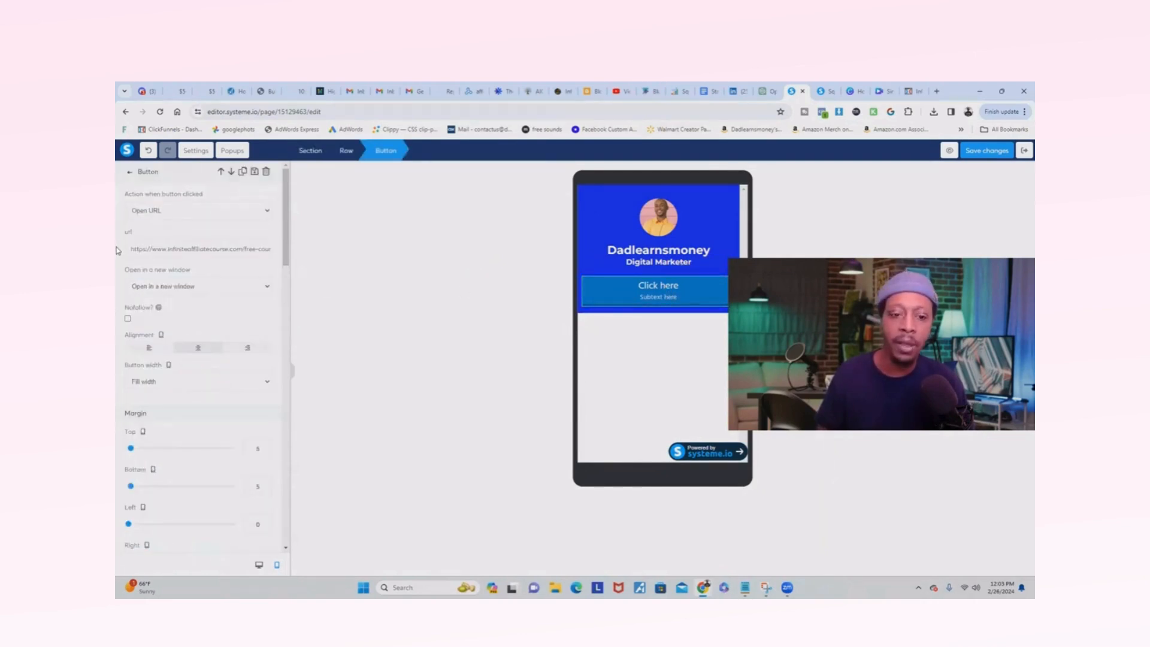
pyautogui.scroll(-5, 149, 258)
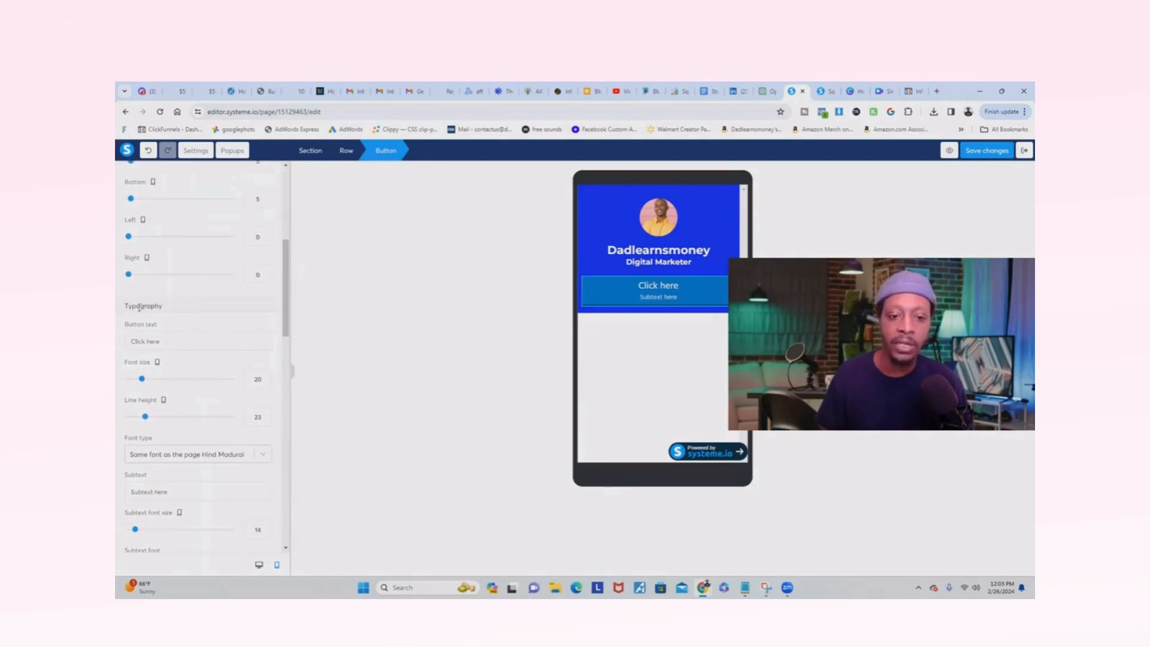
pyautogui.tripleClick(171, 342)
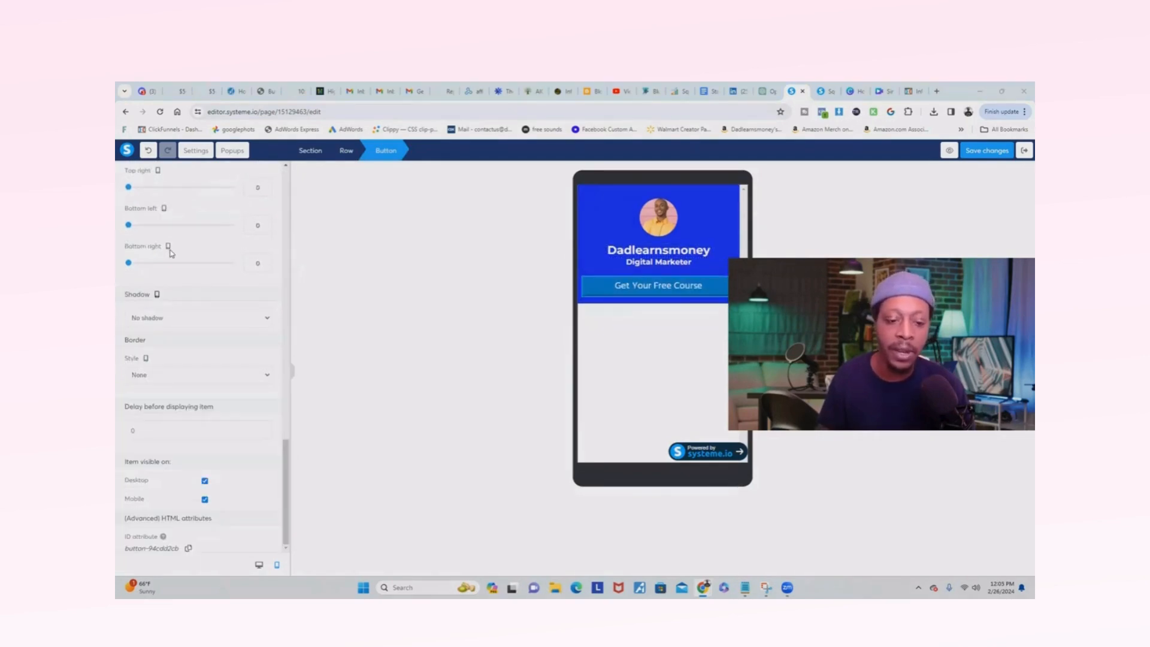
# - Style the Get Your Free Course button with a solid white border, a lighter blue background and rounded corners
pyautogui.scroll(2, 179, 255)
pyautogui.scroll(-2, 179, 360)
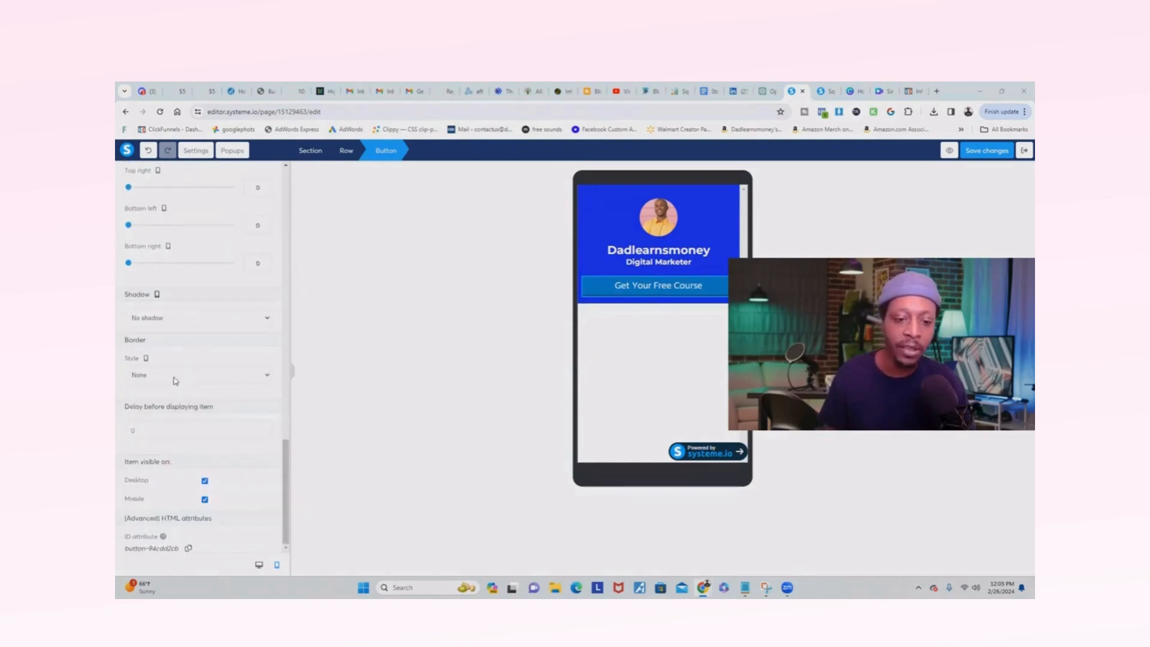
pyautogui.click(174, 380)
pyautogui.click(139, 397)
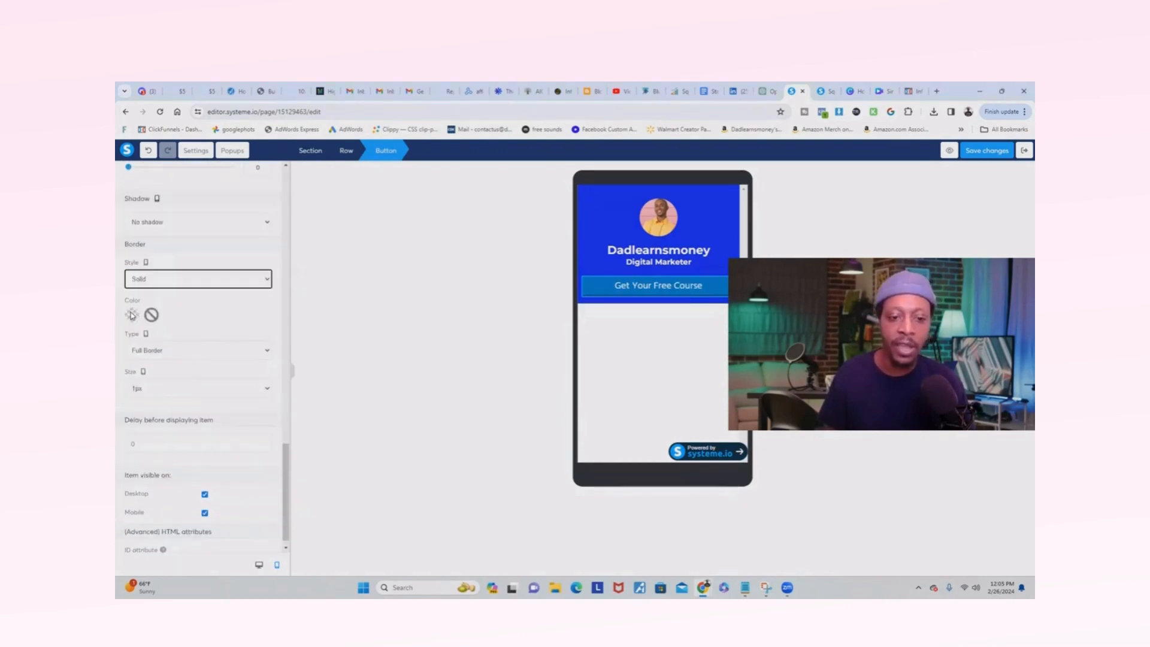
pyautogui.click(132, 316)
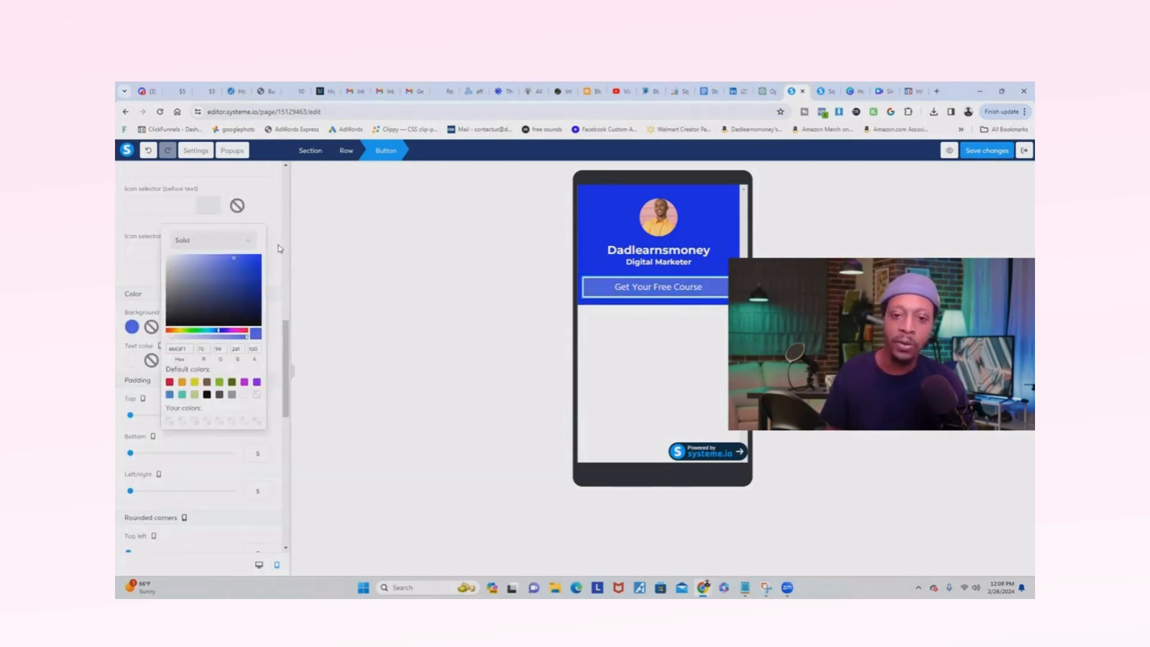
pyautogui.click(278, 260)
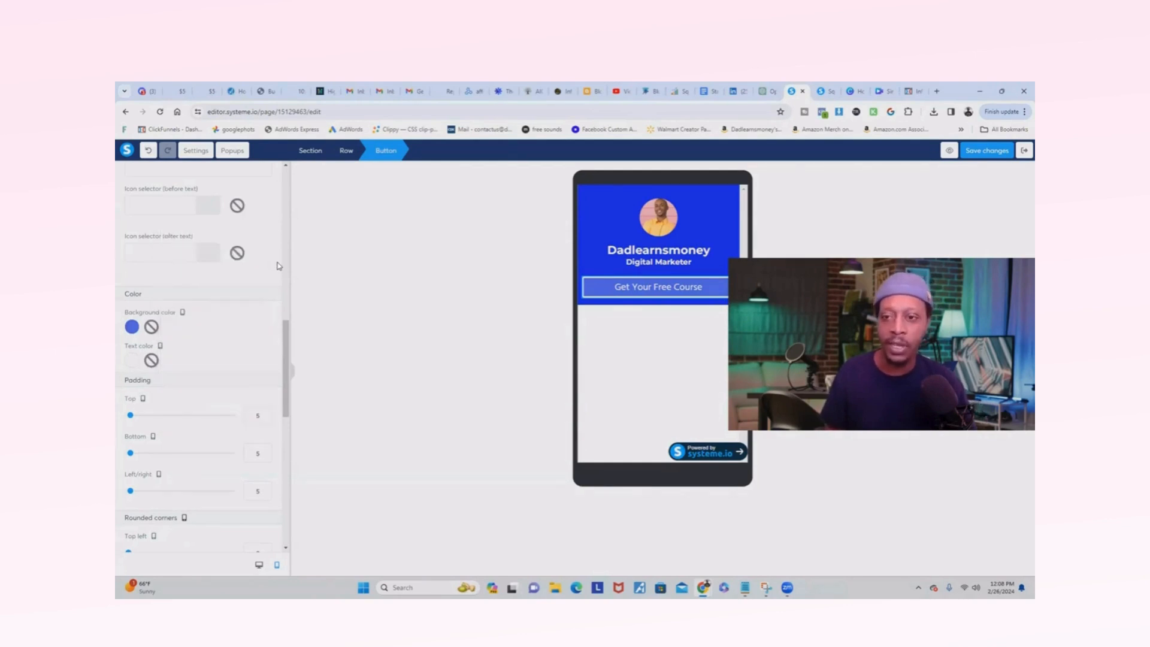
pyautogui.click(507, 165)
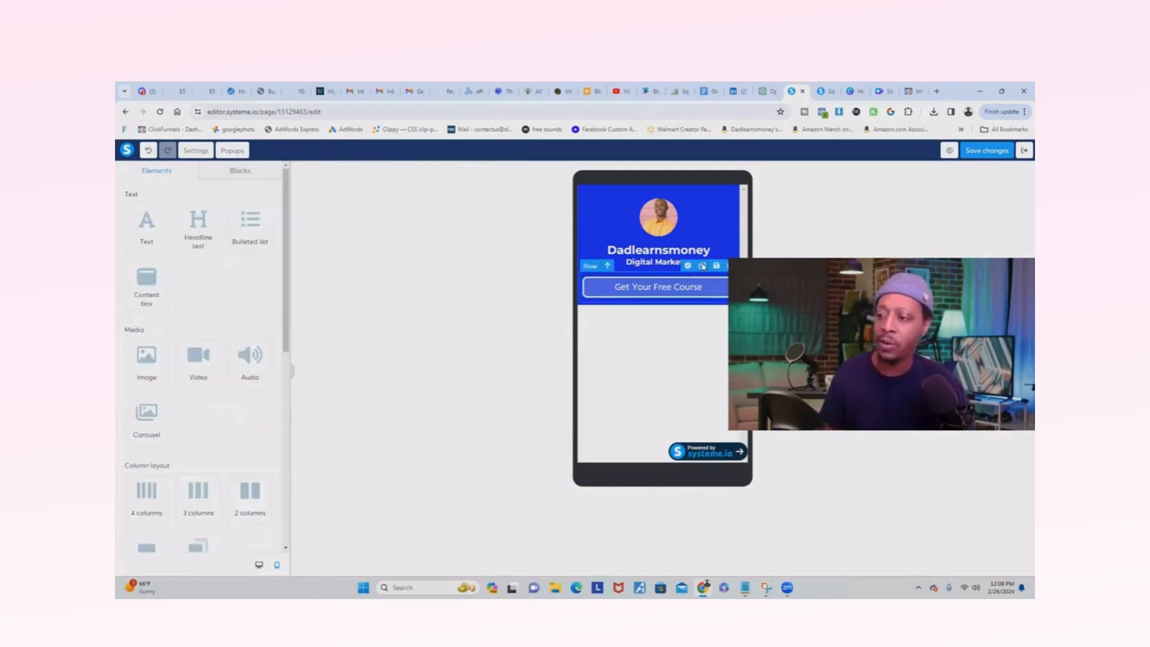
# - Duplicate the Get Your Free Course button to make a stack of four identical buttons in the blue section
pyautogui.click(702, 265)
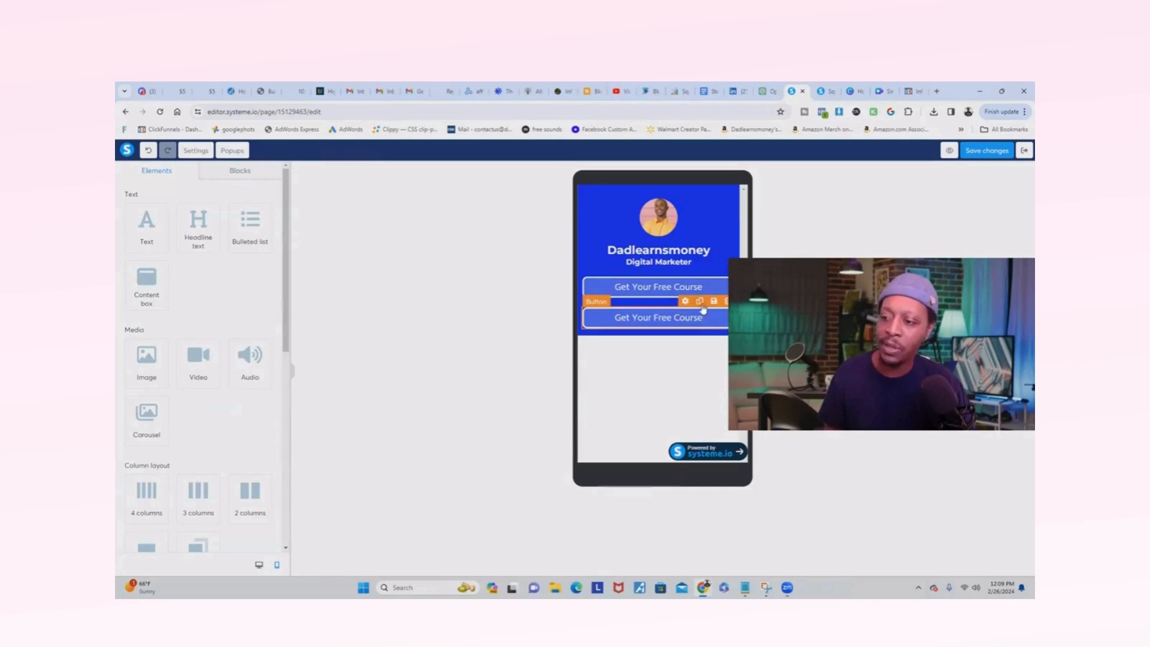
pyautogui.click(701, 304)
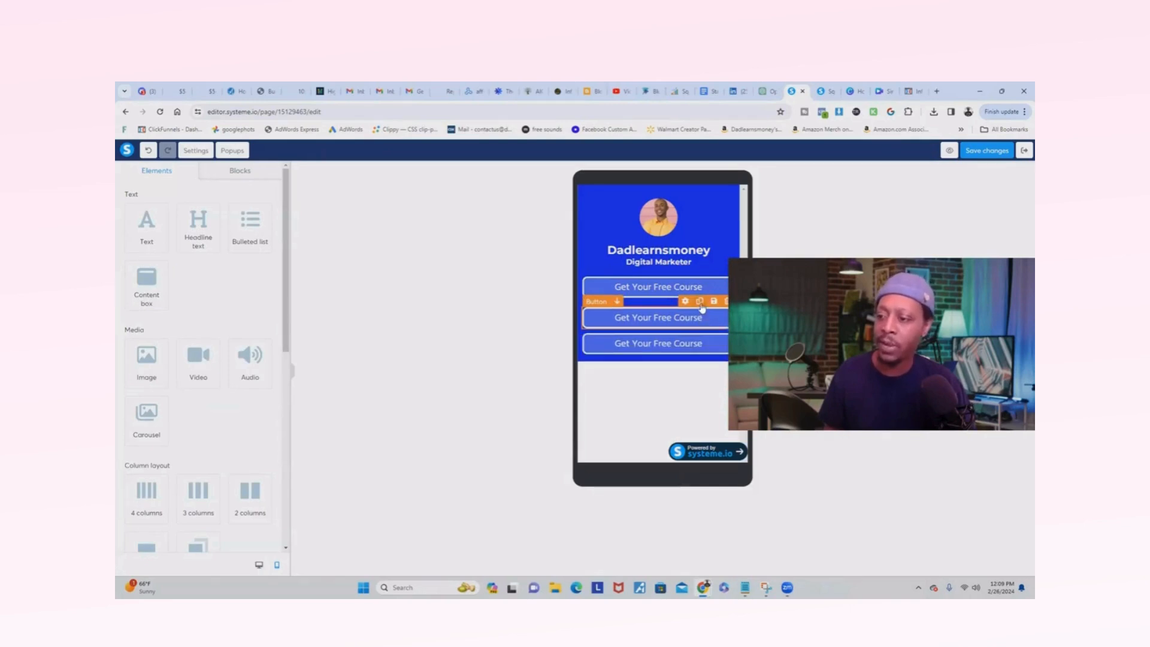
pyautogui.click(702, 308)
pyautogui.click(689, 365)
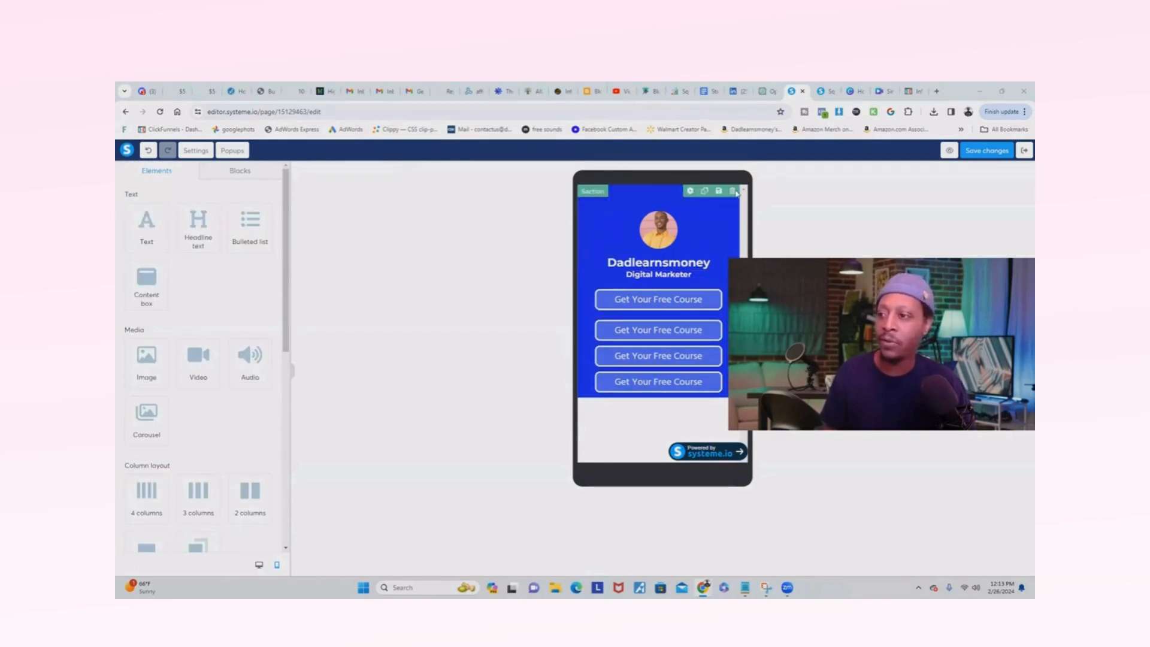
# - Set the blue section's bottom padding to 140 and save the page changes
pyautogui.click(691, 191)
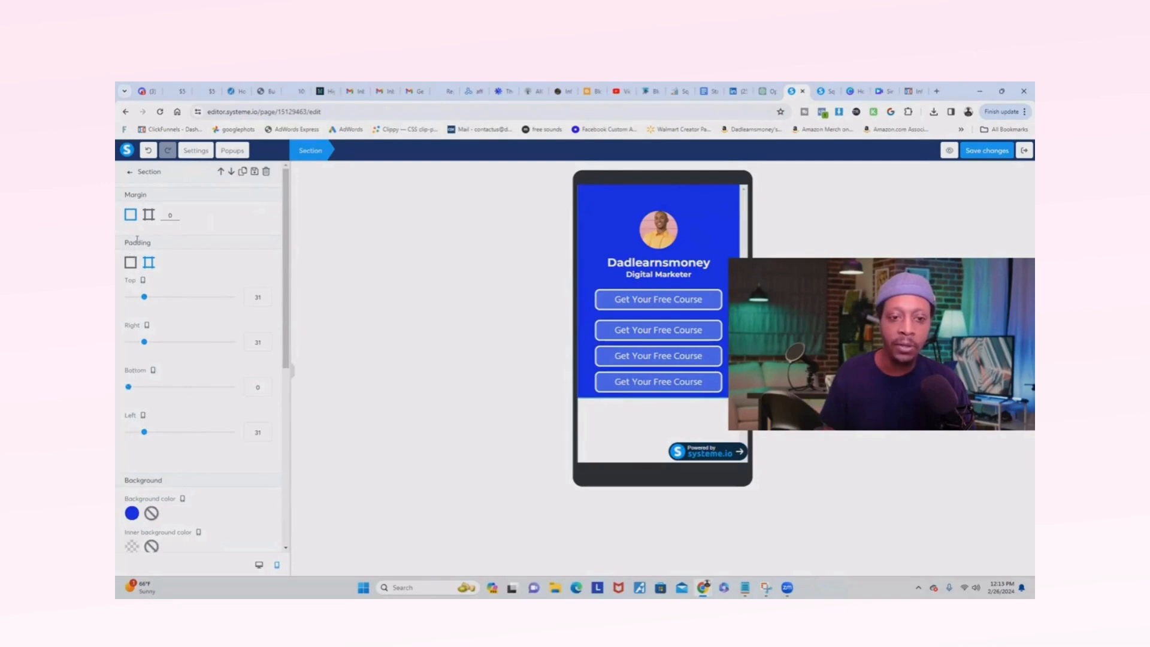
pyautogui.moveTo(128, 389); pyautogui.dragTo(201, 388)
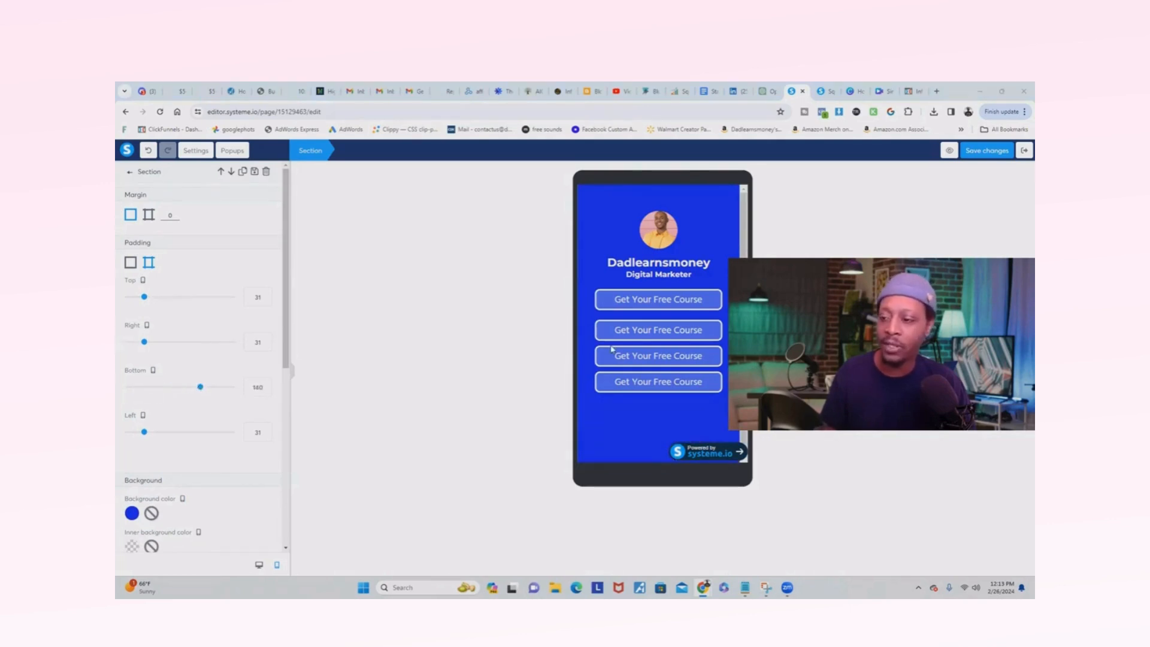
pyautogui.click(984, 154)
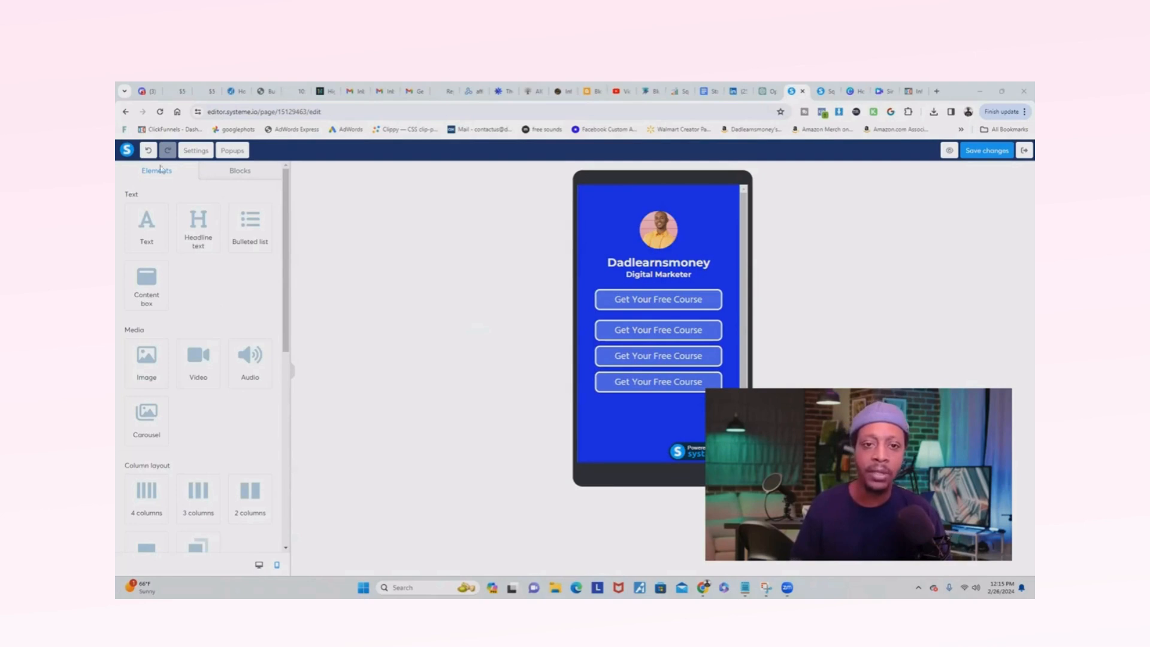
# - Replace the page's search engine optimization title with "Dadlearnsmoney" in the page settings
pyautogui.click(194, 151)
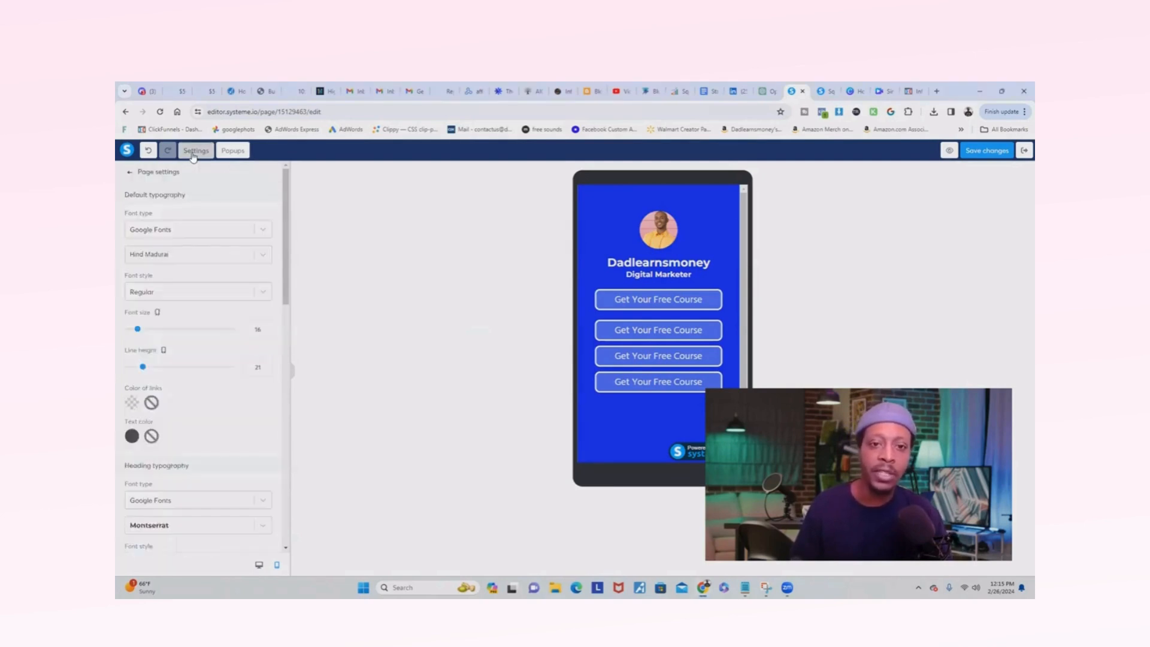
pyautogui.scroll(-5, 187, 413)
pyautogui.scroll(-5, 187, 413)
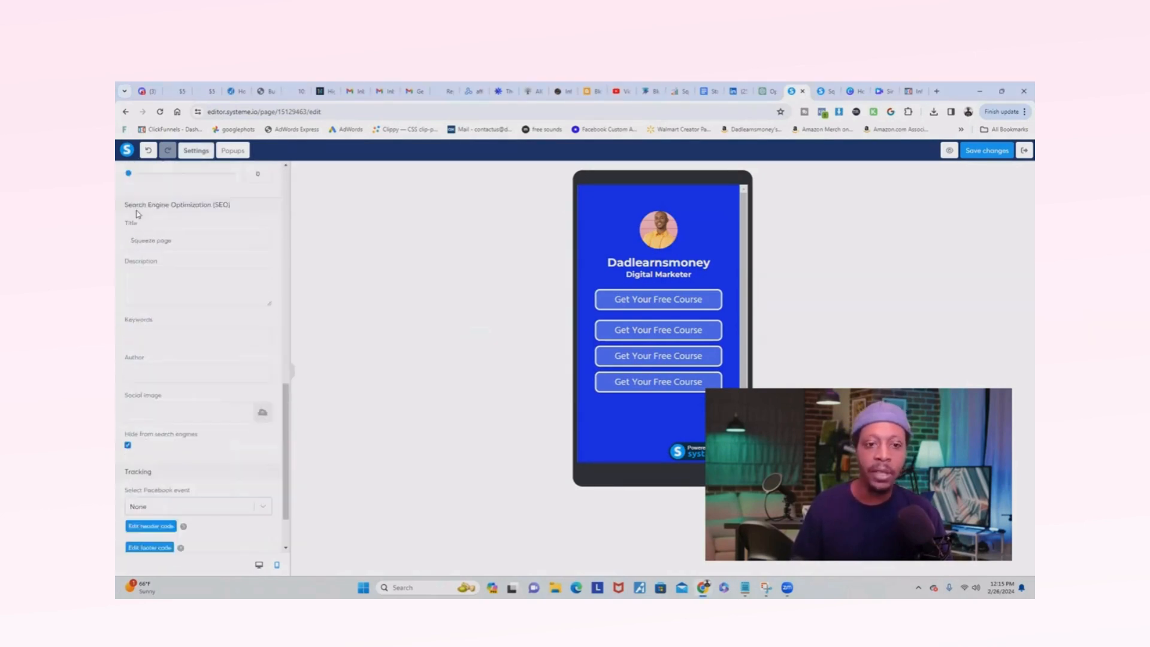
pyautogui.moveTo(132, 204); pyautogui.dragTo(225, 218)
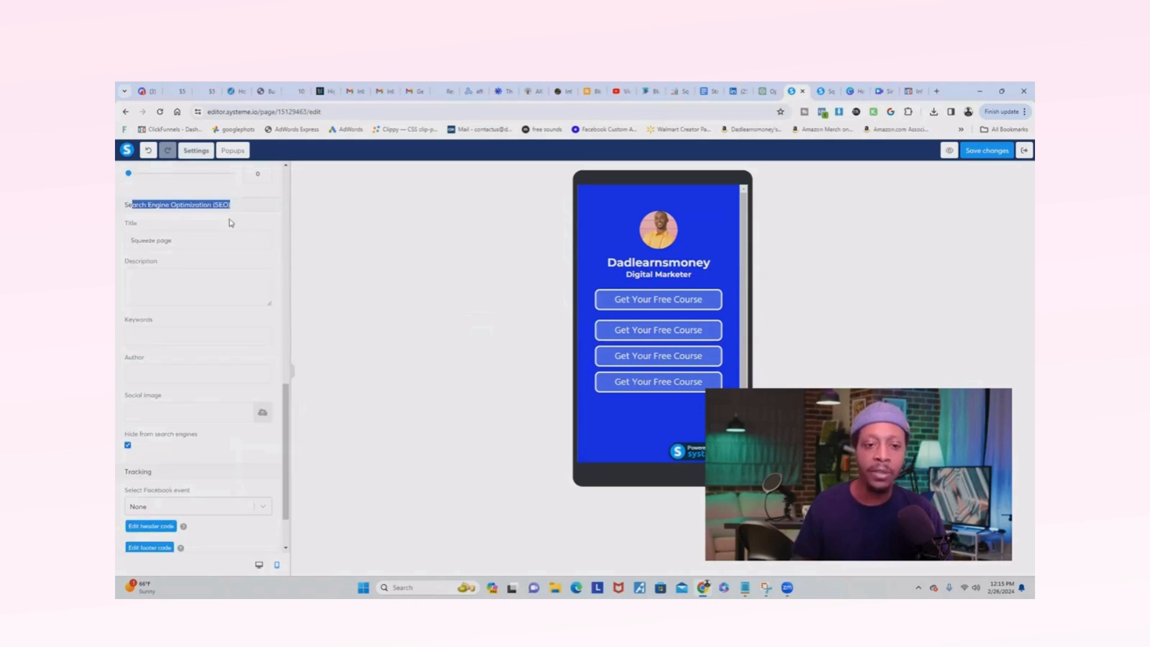
pyautogui.moveTo(131, 240); pyautogui.dragTo(174, 237)
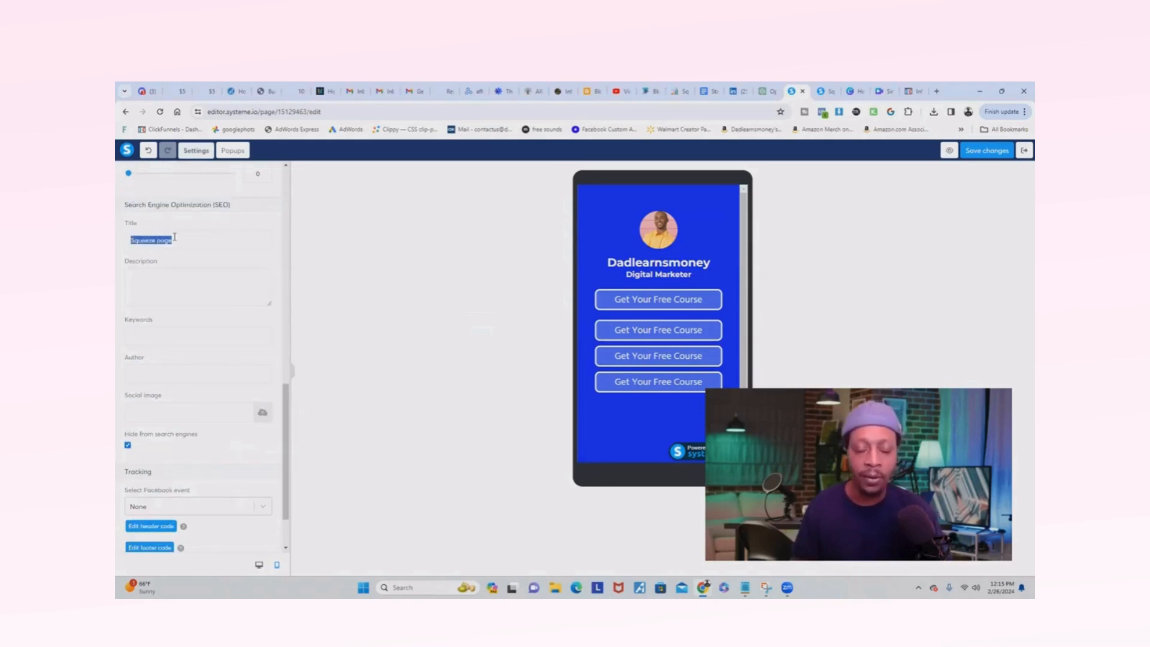
pyautogui.write('Dadlearnsmoney')
pyautogui.click(126, 283)
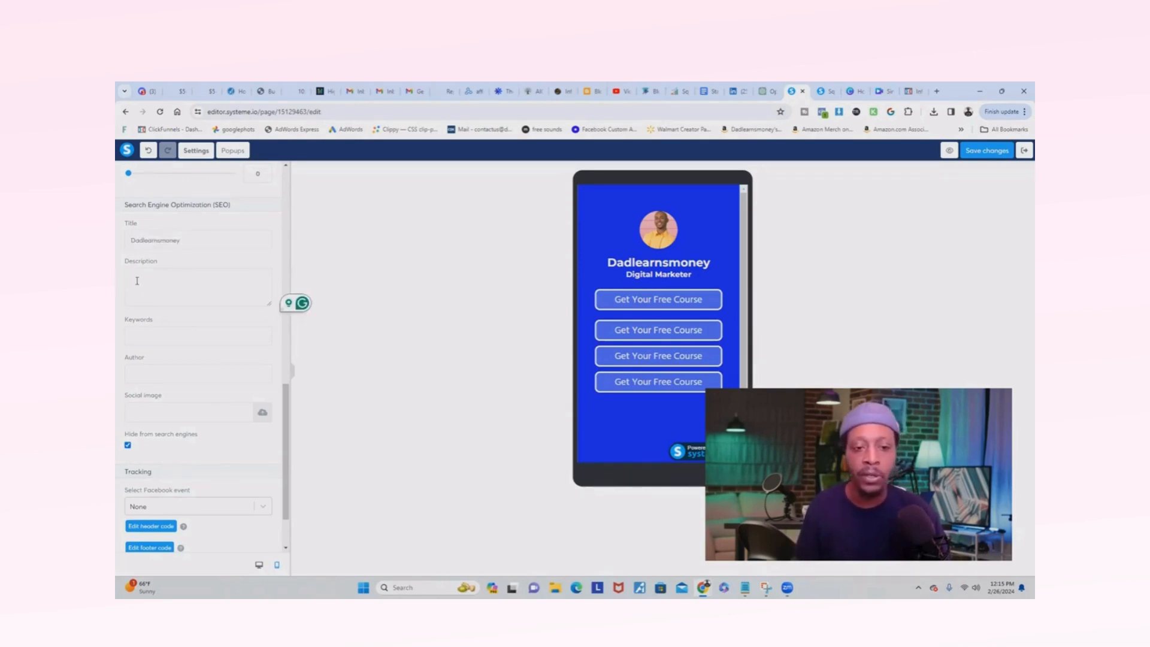
pyautogui.click(159, 337)
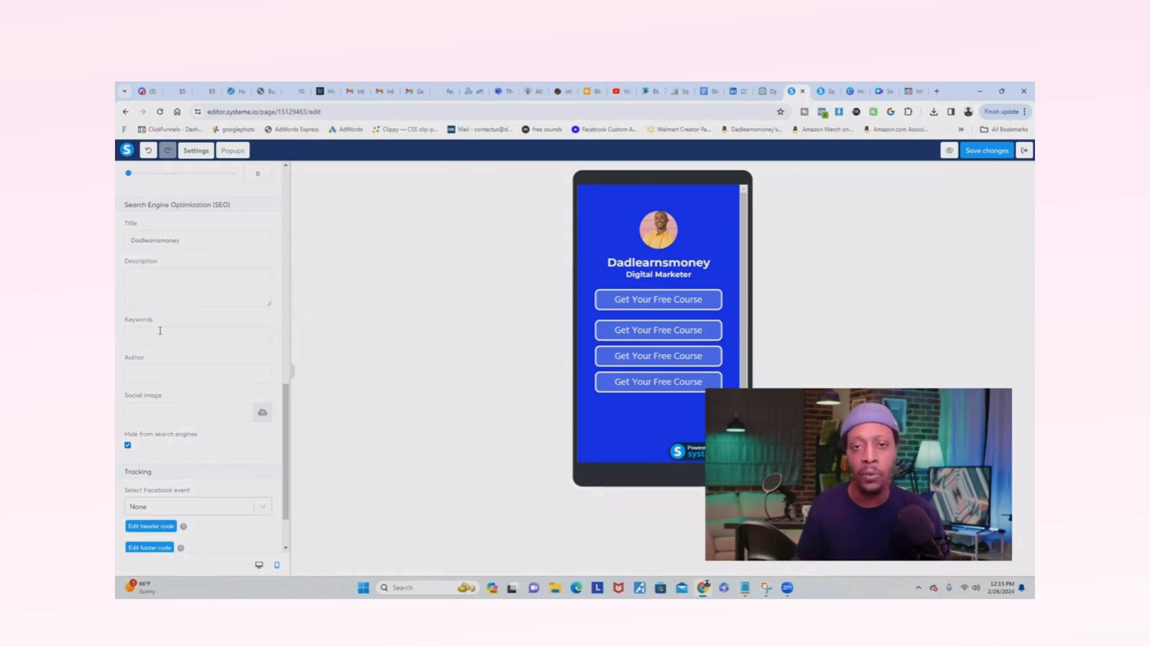
pyautogui.click(160, 374)
pyautogui.scroll(-1, 159, 373)
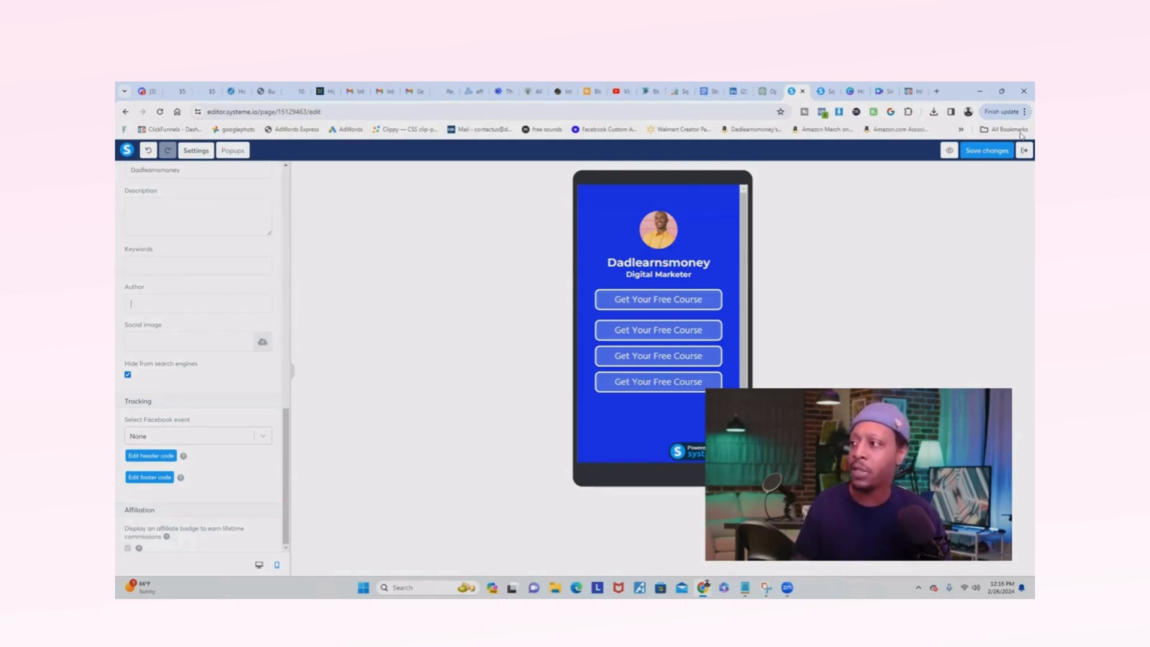
# - Leave the page editor without saving the pending changes and copy the squeeze page's URL from its step configuration
pyautogui.click(1024, 153)
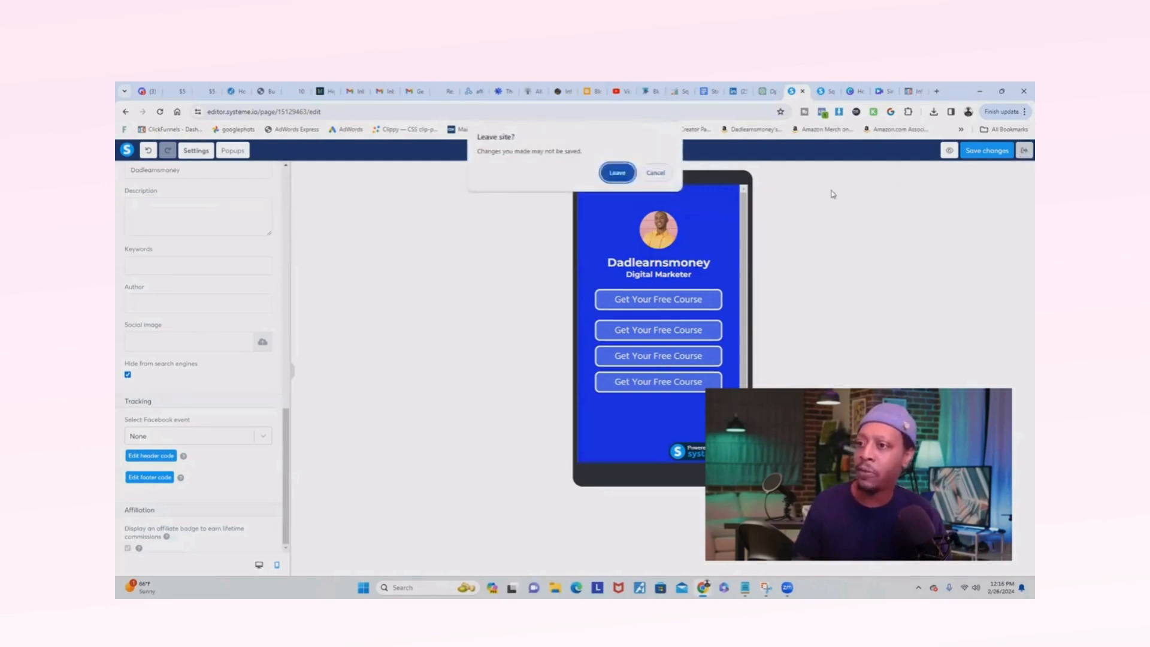
pyautogui.click(617, 172)
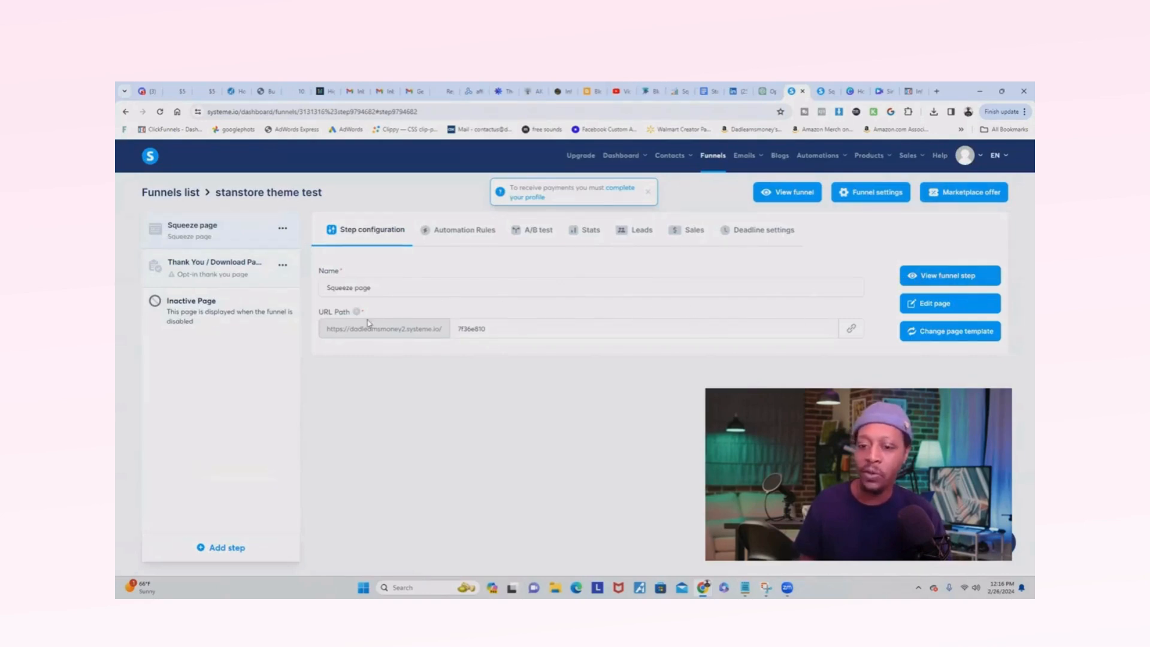
pyautogui.click(851, 330)
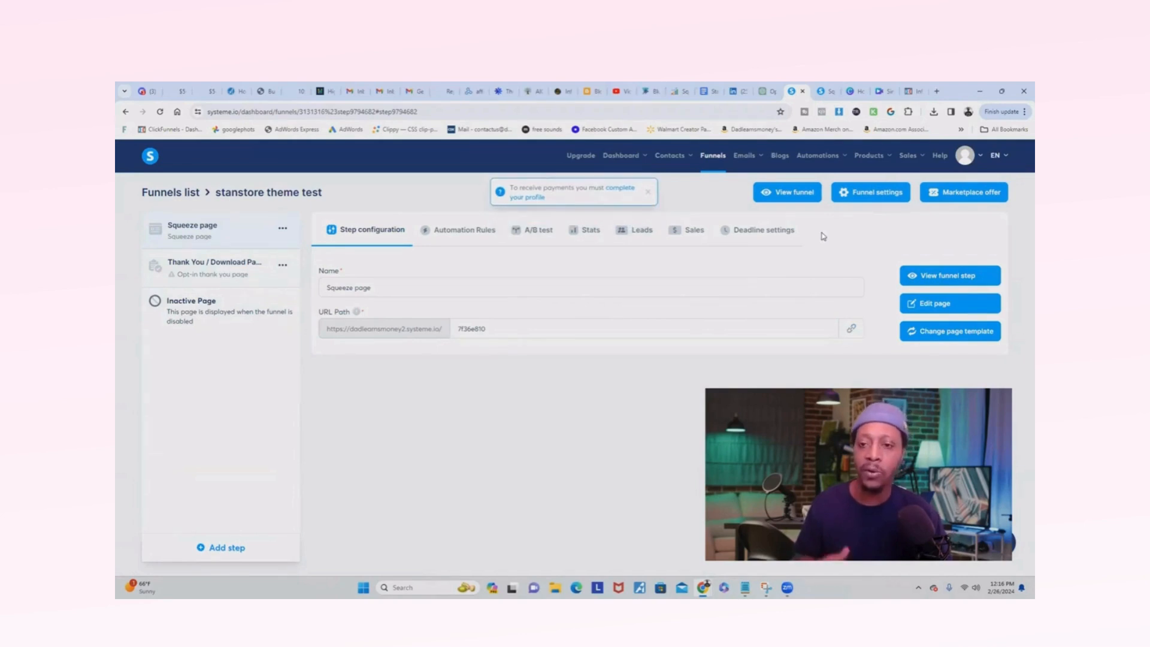